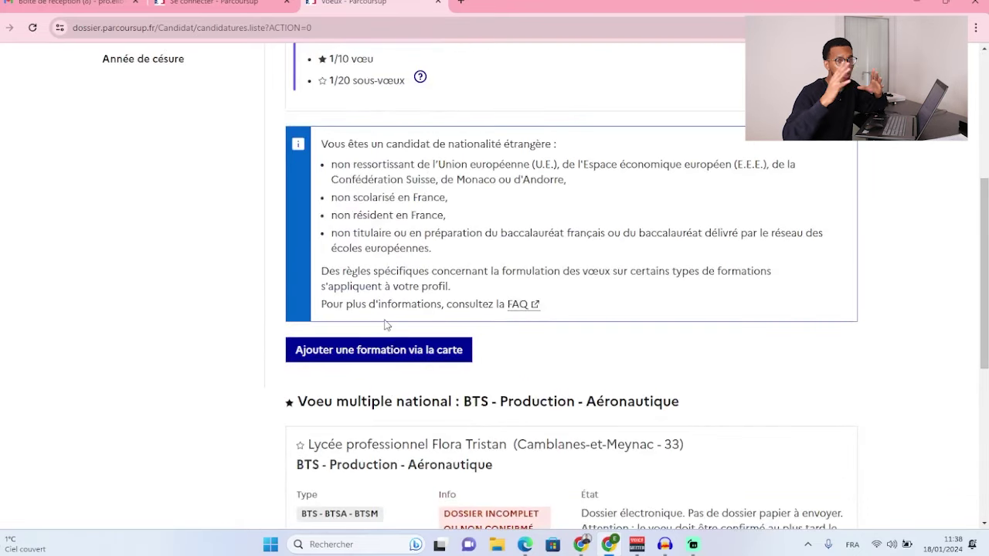
# - Open the formation map and replace the BTS - Aéronautique filter with BTS - Conception des processus de réalisation de produits (1ère année commune)
pyautogui.click(316, 348)
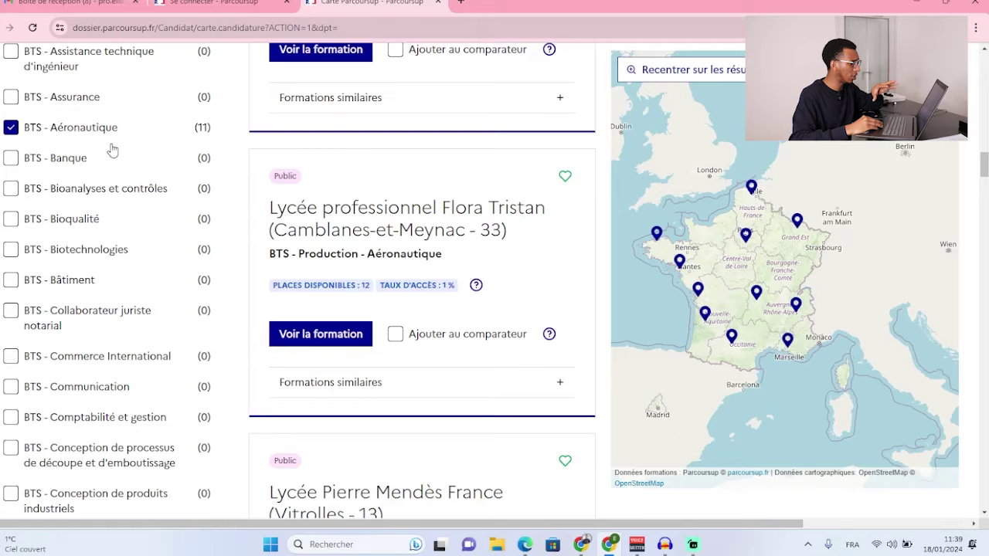
pyautogui.scroll(2, 382, 317)
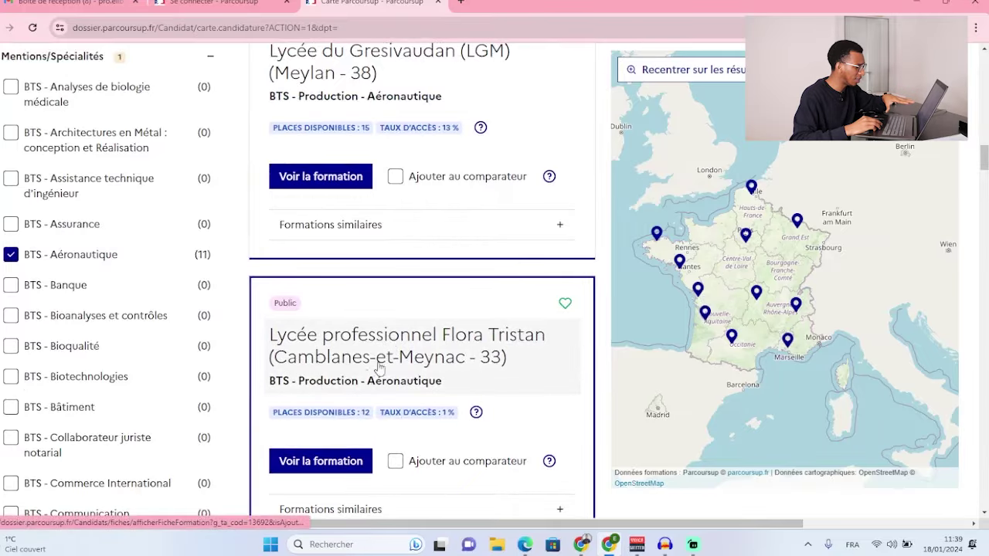
pyautogui.scroll(2, 349, 387)
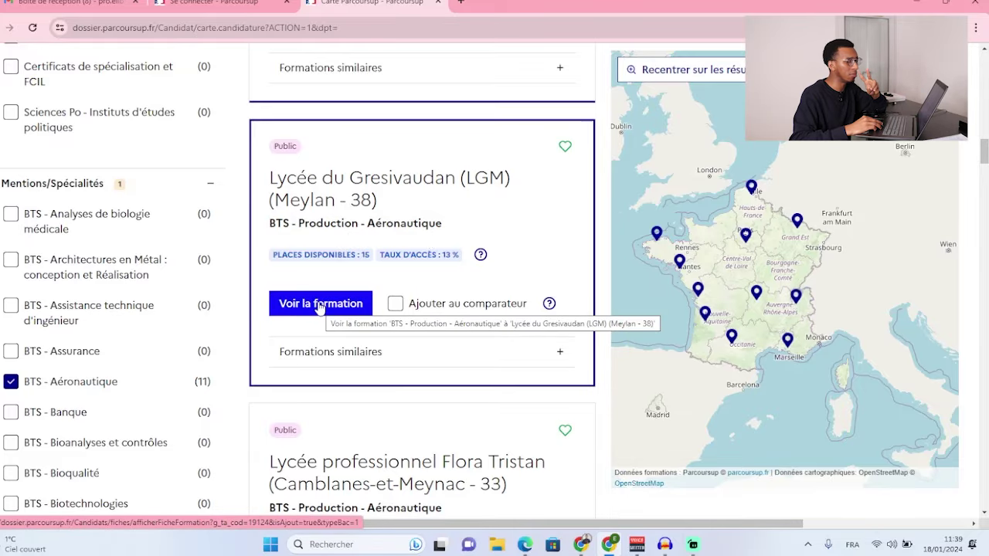
pyautogui.scroll(-2, 177, 335)
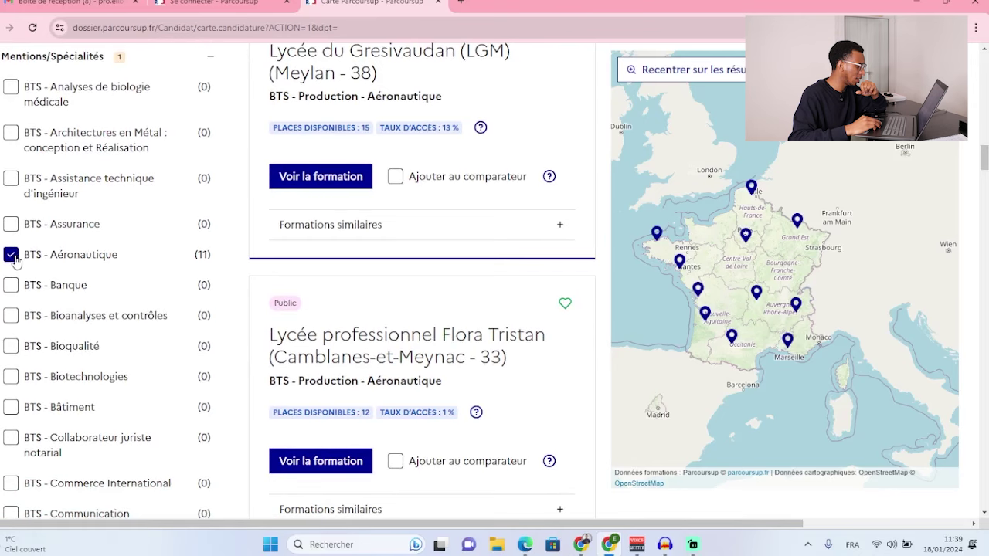
pyautogui.click(13, 260)
pyautogui.scroll(-3, 23, 279)
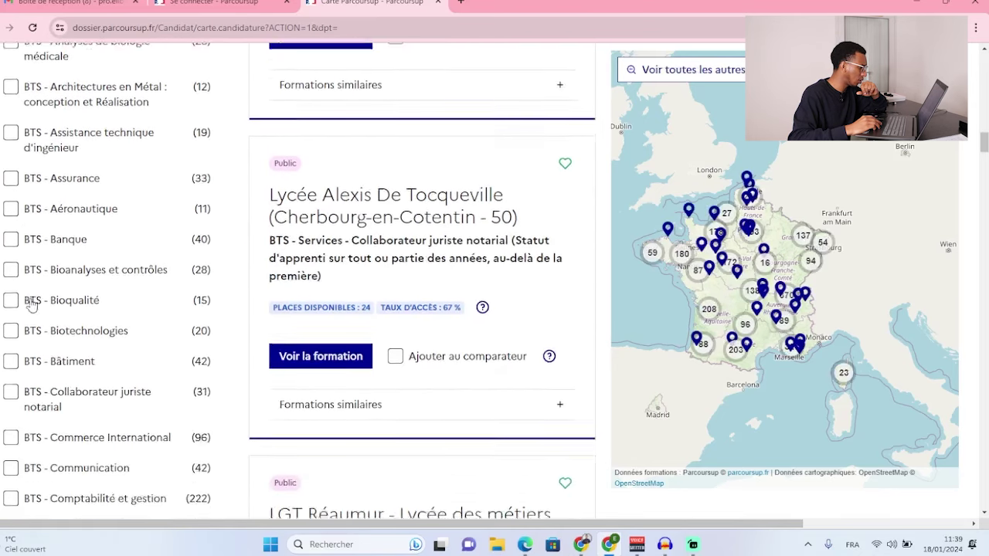
pyautogui.scroll(-2, 31, 299)
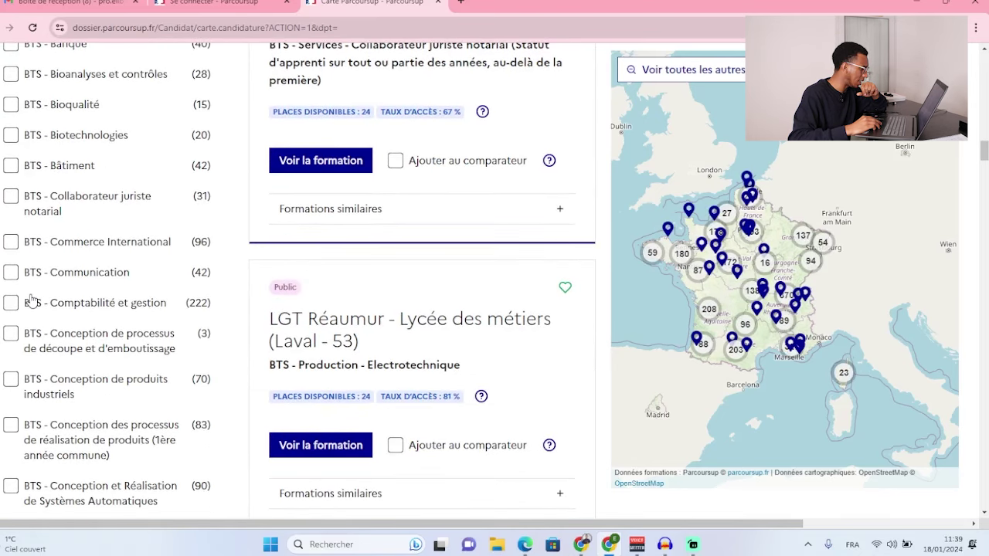
pyautogui.scroll(-2, 31, 299)
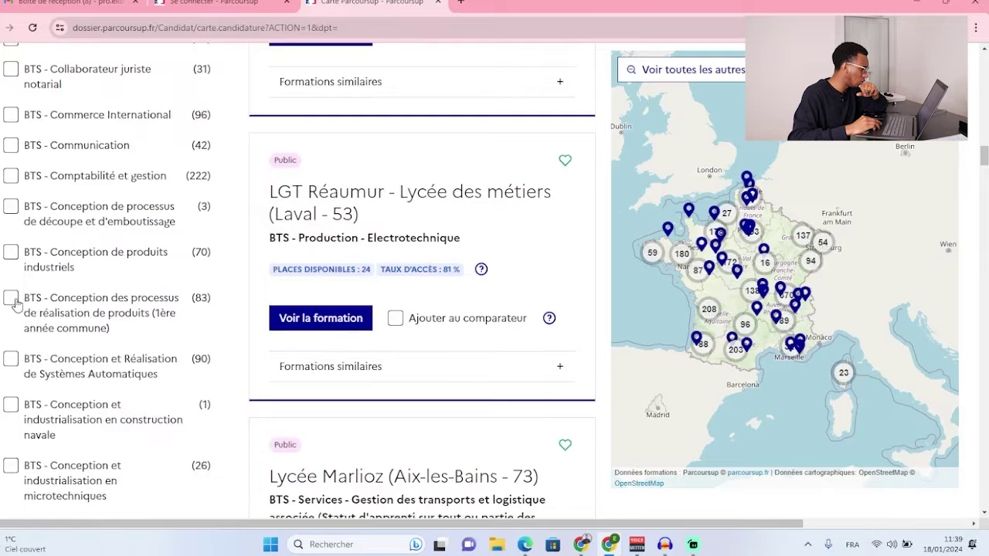
pyautogui.click(11, 298)
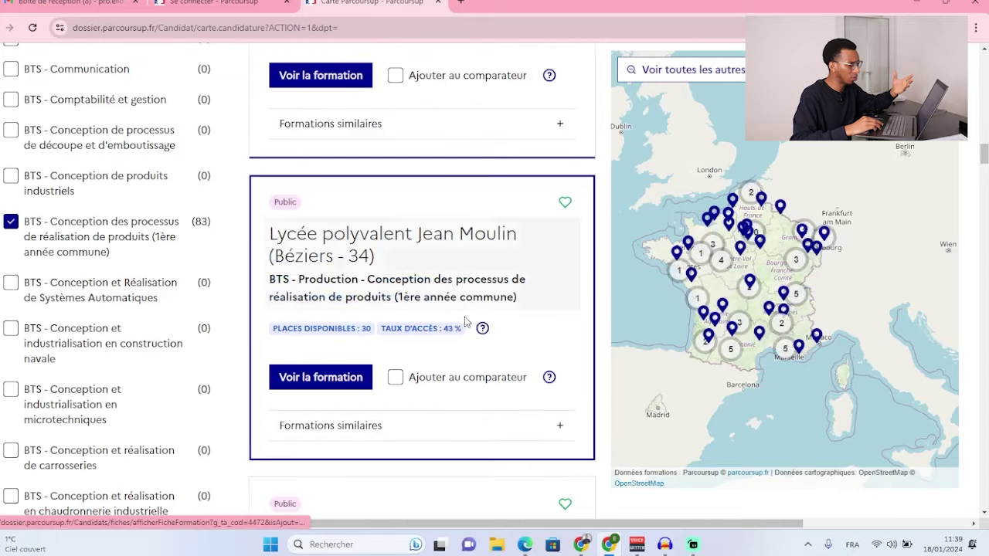
# - Add Lycée polyvalent Jean Moulin (Béziers - 34) to the wish list, choosing Plus tard for the motivation letter, and save the wish
pyautogui.click(320, 377)
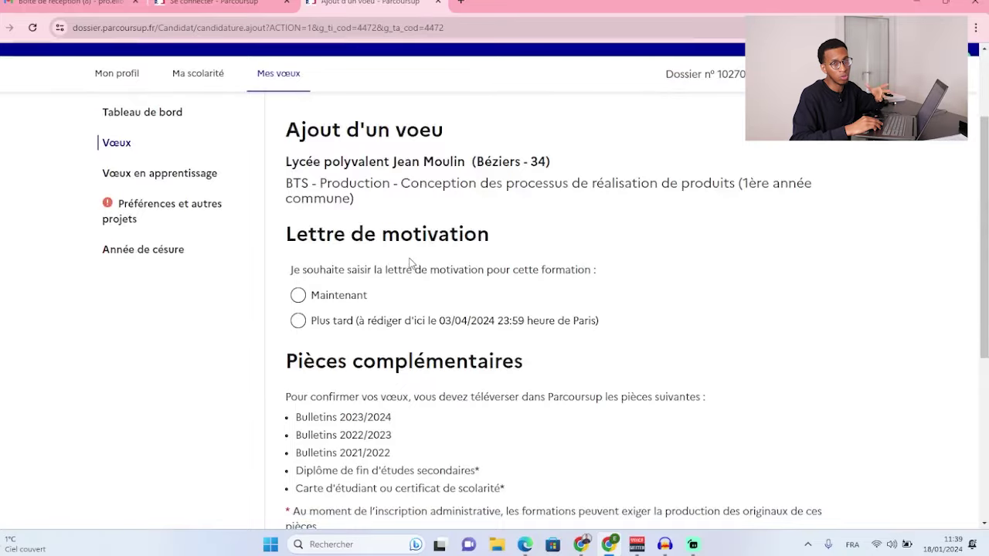
pyautogui.click(300, 321)
pyautogui.scroll(-3, 333, 323)
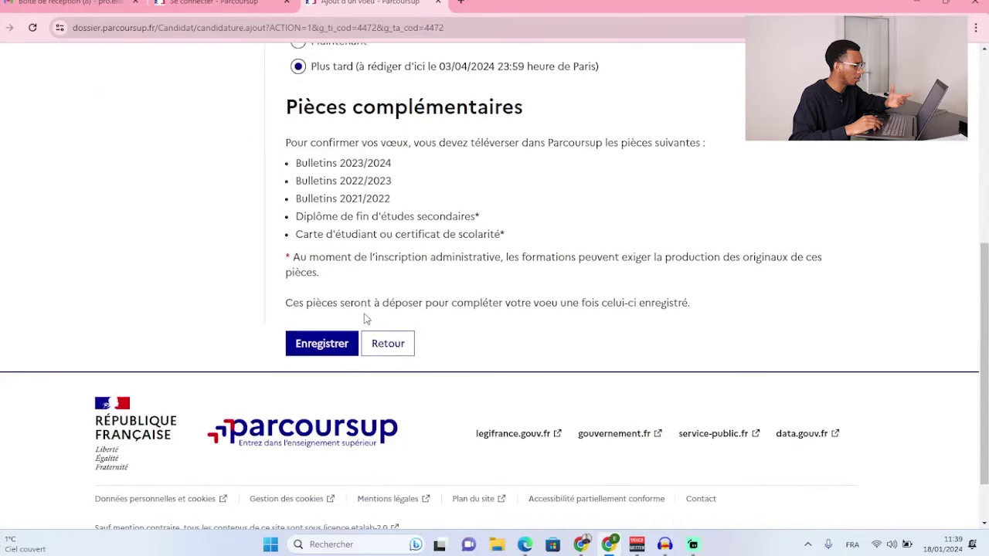
pyautogui.click(325, 348)
pyautogui.click(324, 404)
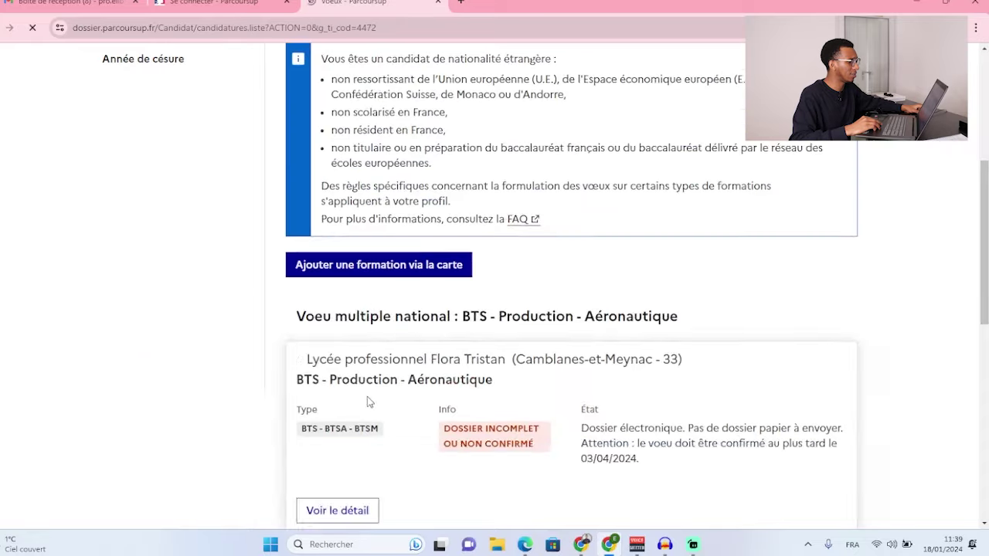
# - Review the wish list, return to the formation map and switch the speciality filter to BTS - Conception et Réalisation de Systèmes Automatiques
pyautogui.scroll(3, 368, 402)
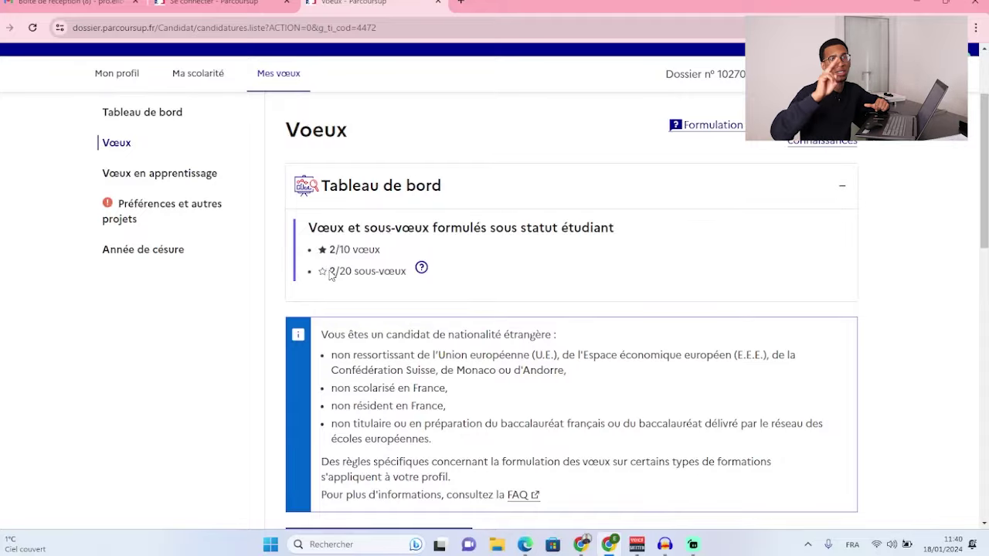
pyautogui.scroll(-6, 331, 275)
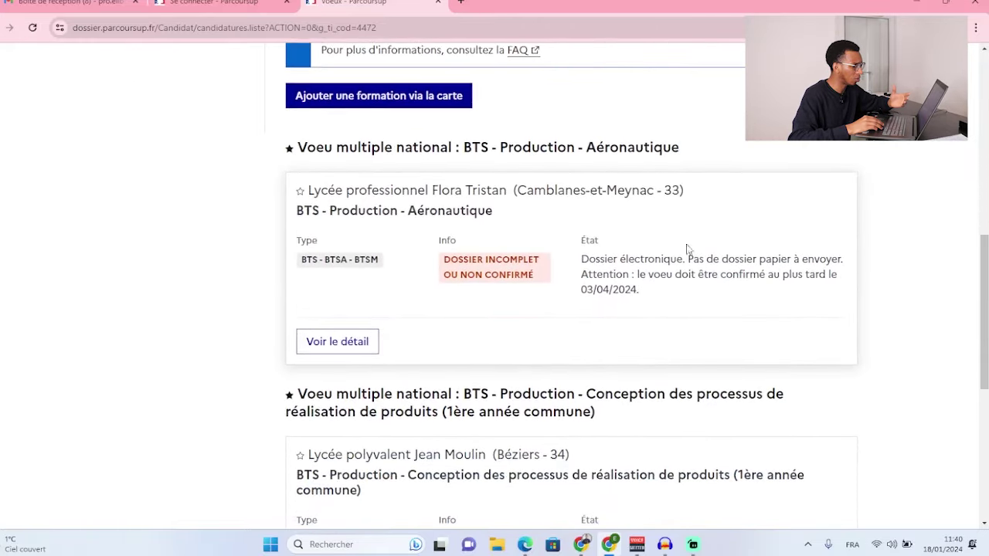
pyautogui.scroll(-2, 688, 249)
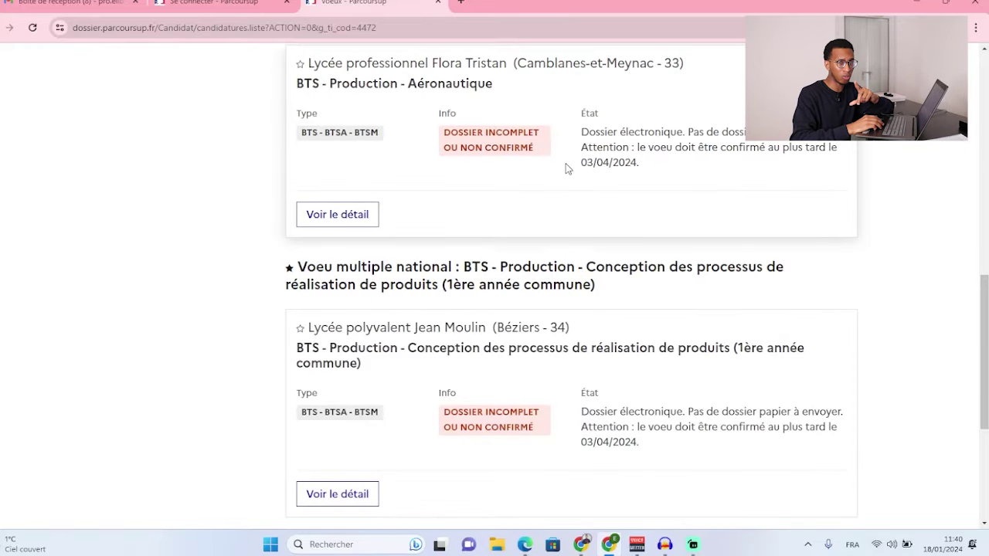
pyautogui.scroll(5, 564, 169)
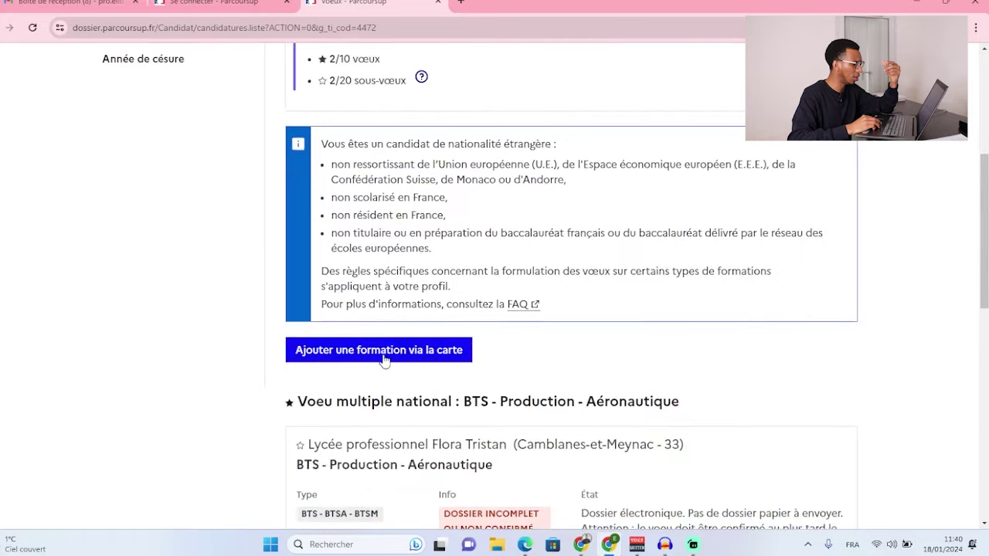
pyautogui.click(383, 351)
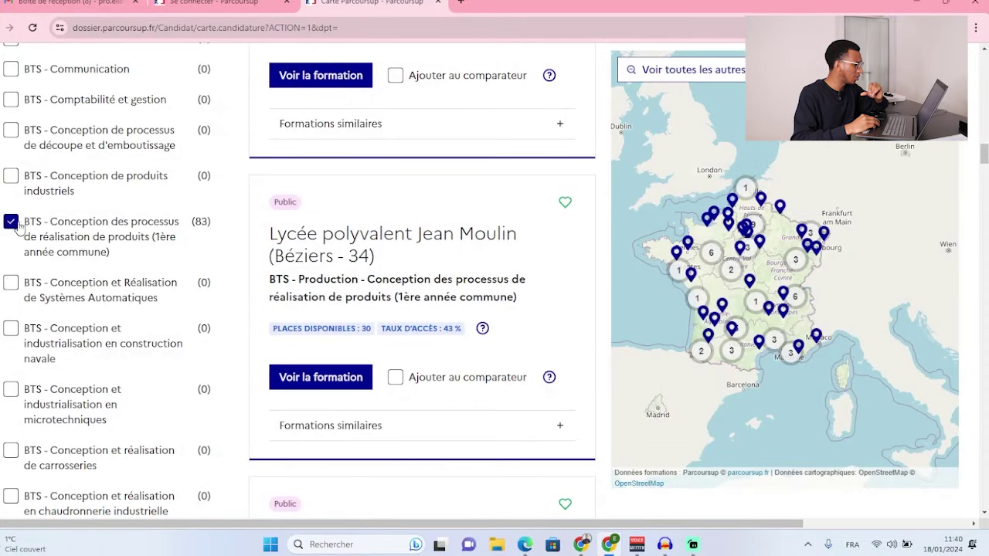
pyautogui.click(17, 265)
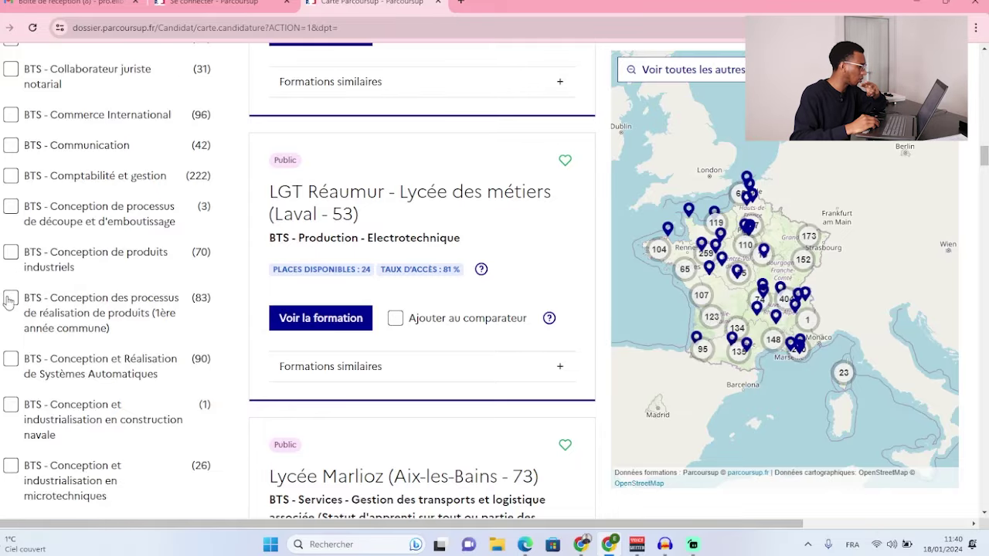
pyautogui.scroll(-1, 11, 300)
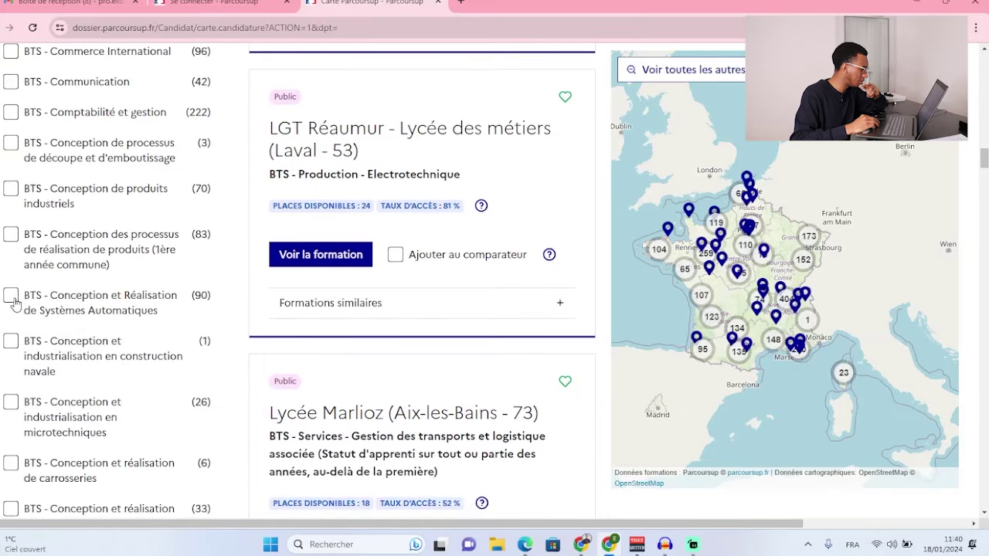
pyautogui.click(13, 299)
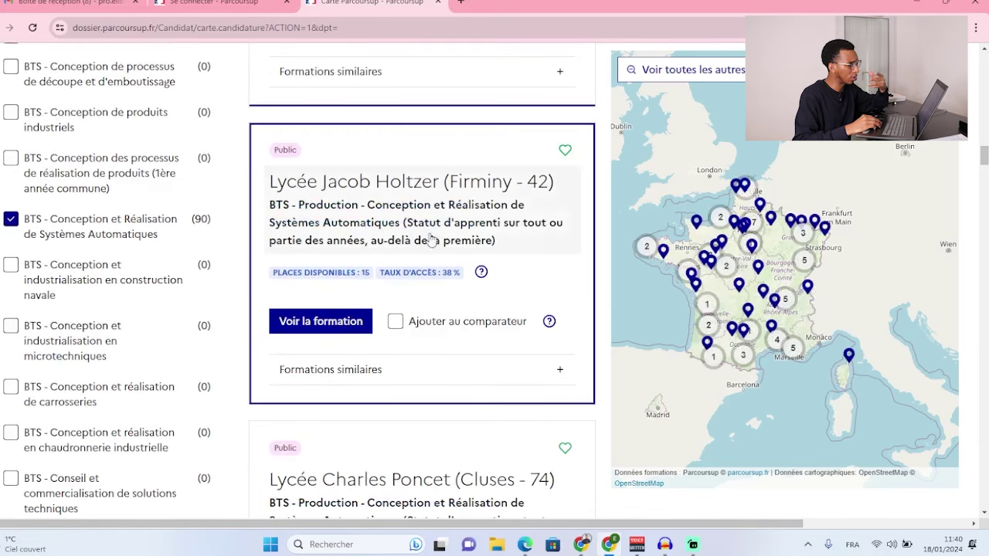
# - Add the Lycée Jacob Holtzer (Firminy - 42) formation to the wish list with the motivation letter set to Plus tard, and save it
pyautogui.click(331, 320)
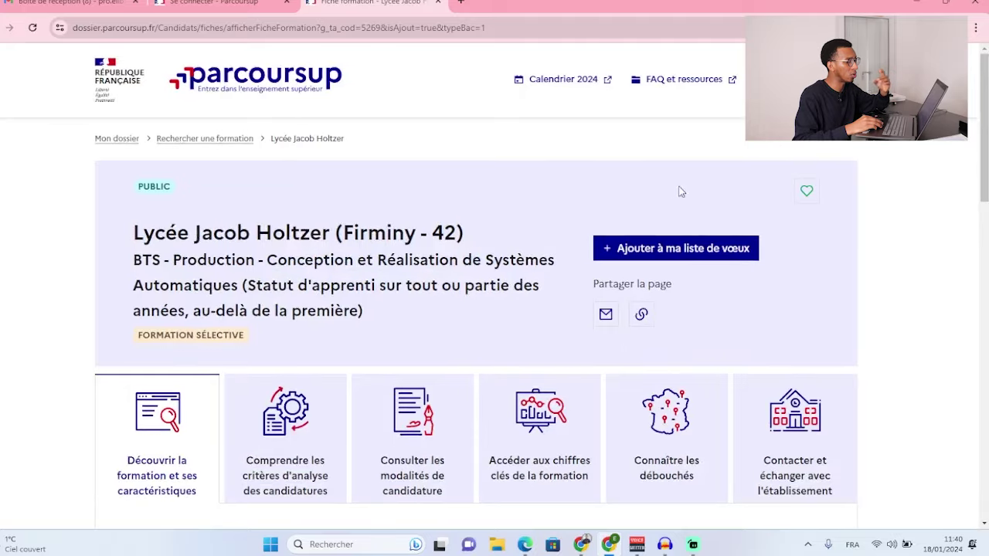
pyautogui.scroll(-2, 541, 294)
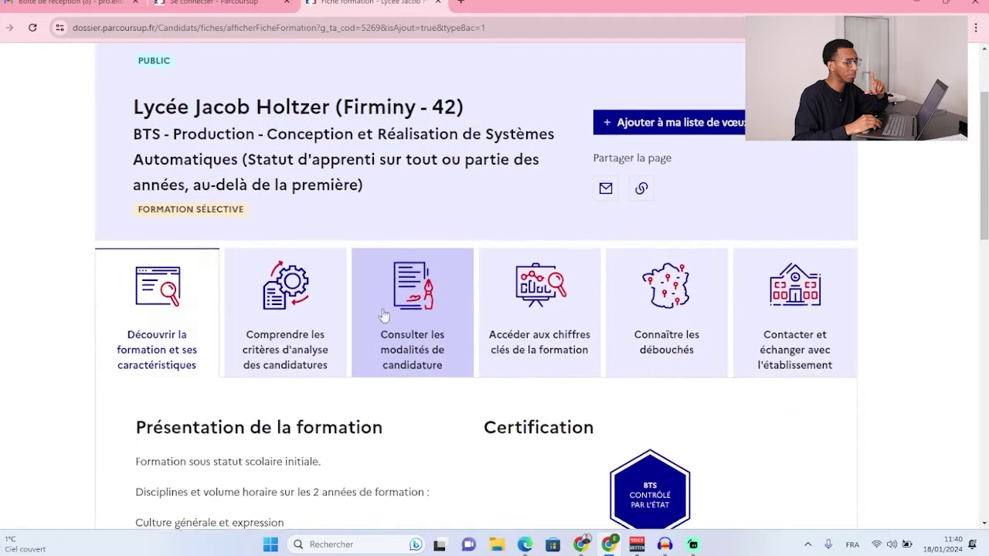
pyautogui.scroll(2, 618, 263)
pyautogui.click(653, 247)
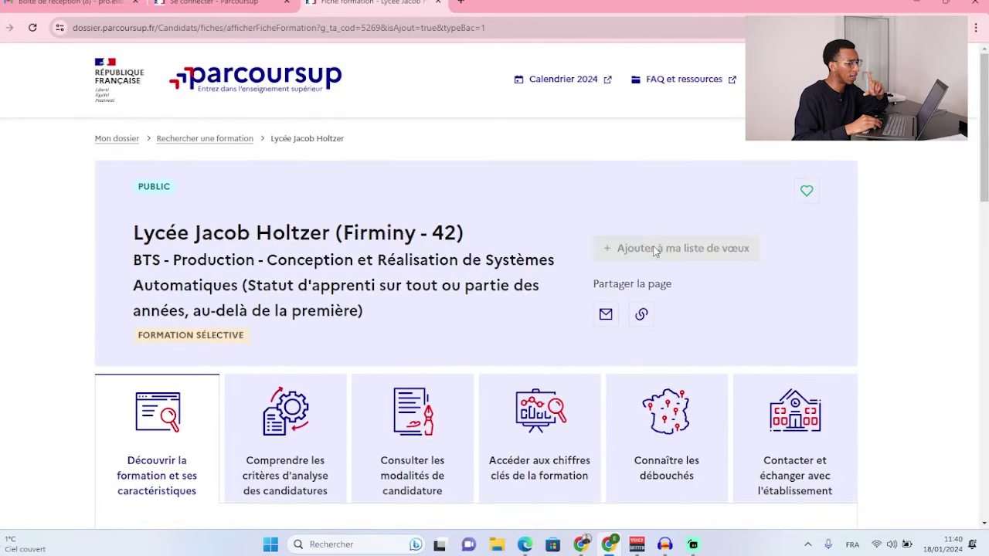
pyautogui.scroll(-2, 429, 289)
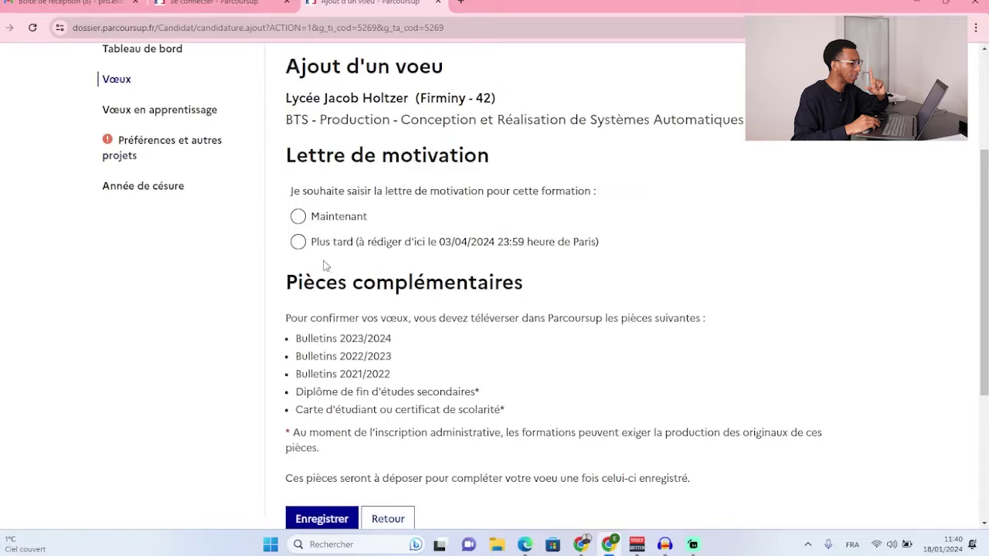
pyautogui.click(299, 242)
pyautogui.scroll(-2, 314, 280)
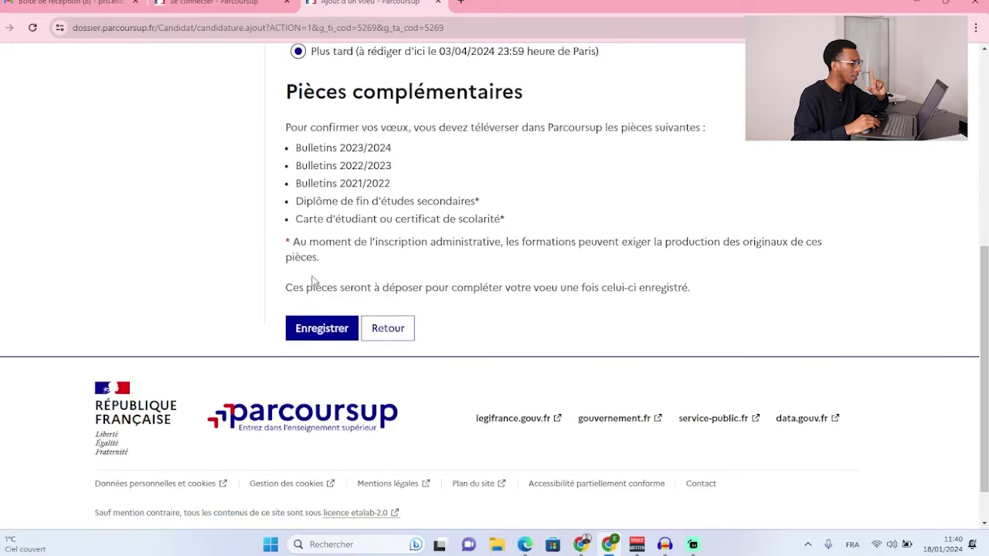
pyautogui.click(313, 330)
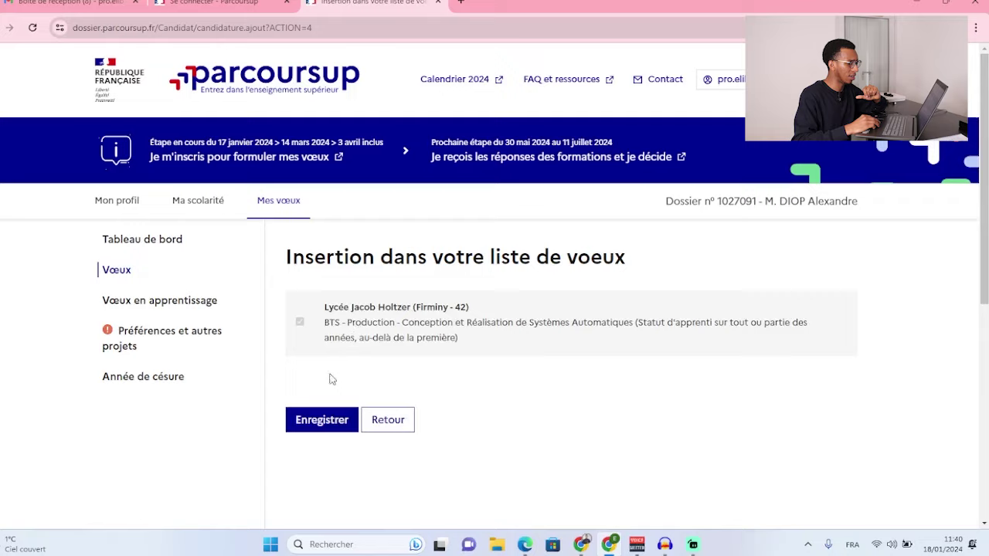
pyautogui.click(327, 417)
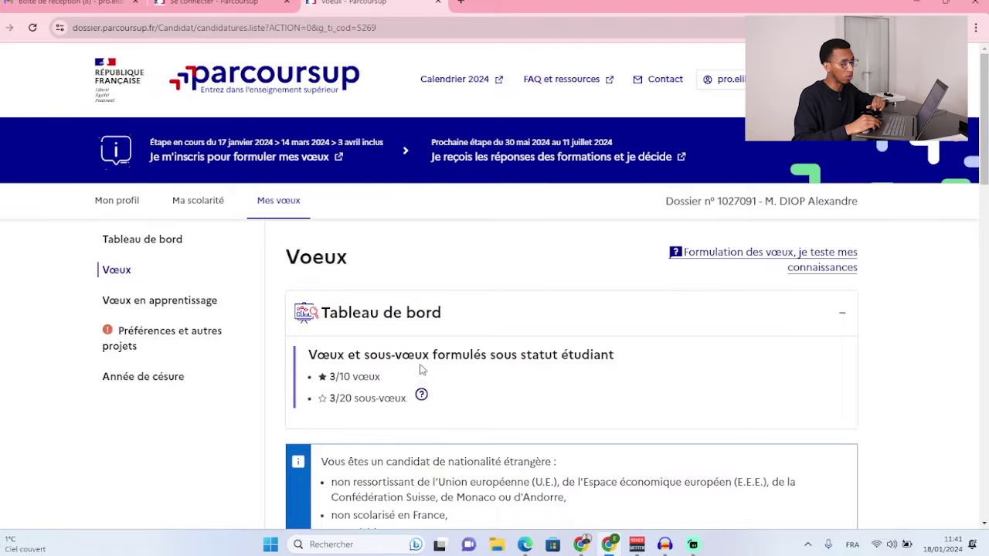
# - Reopen the formation map and change the speciality filter to BTS - Conception et industrialisation en microtechniques
pyautogui.scroll(-5, 421, 370)
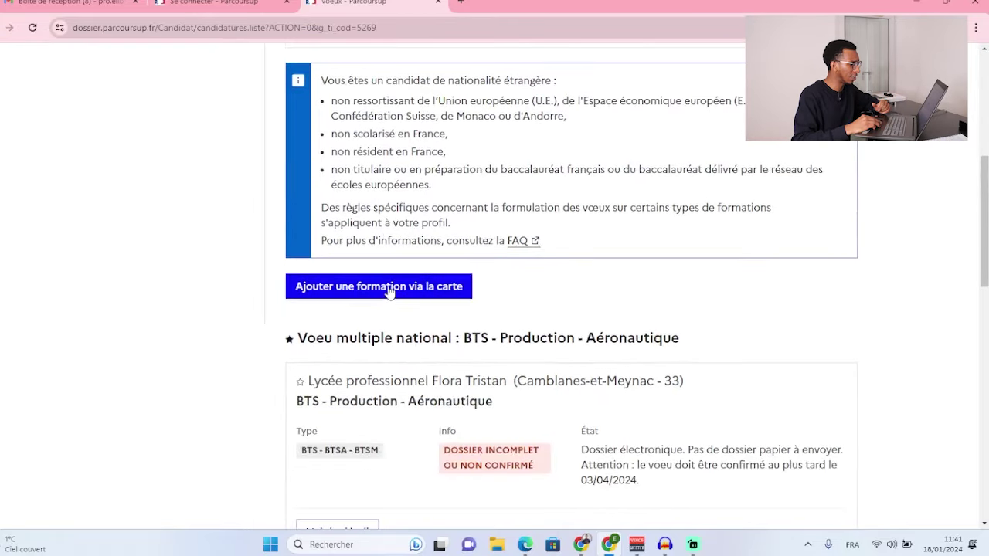
pyautogui.click(391, 288)
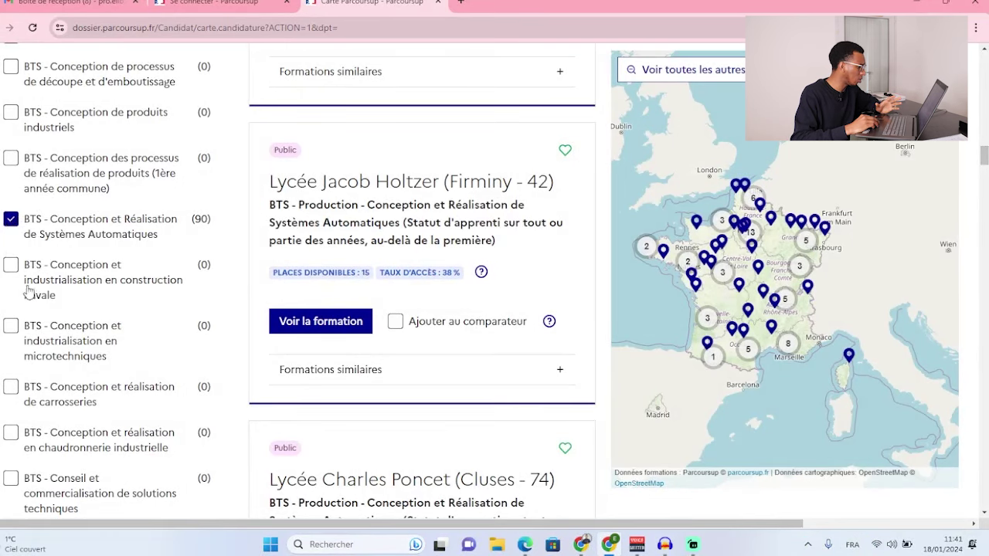
pyautogui.click(11, 223)
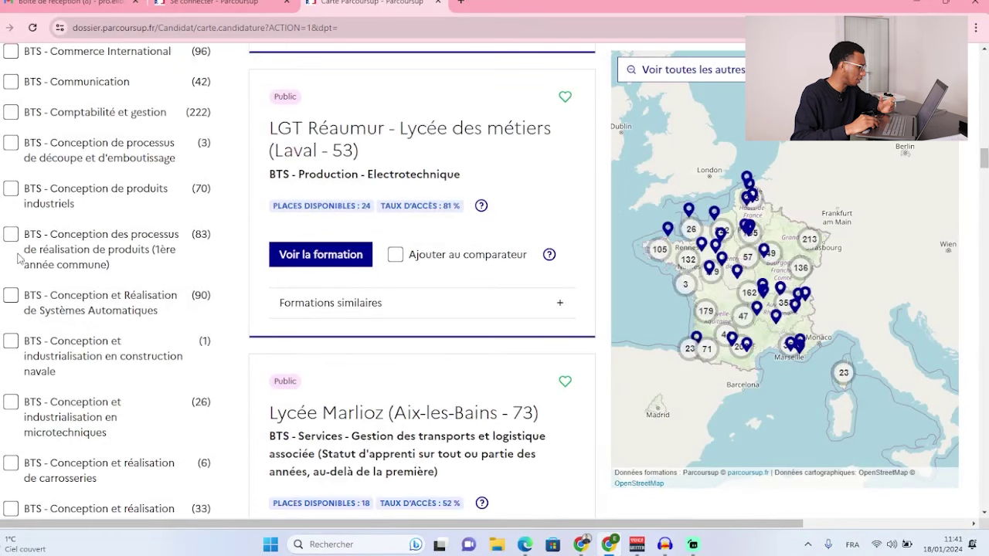
pyautogui.scroll(-2, 17, 258)
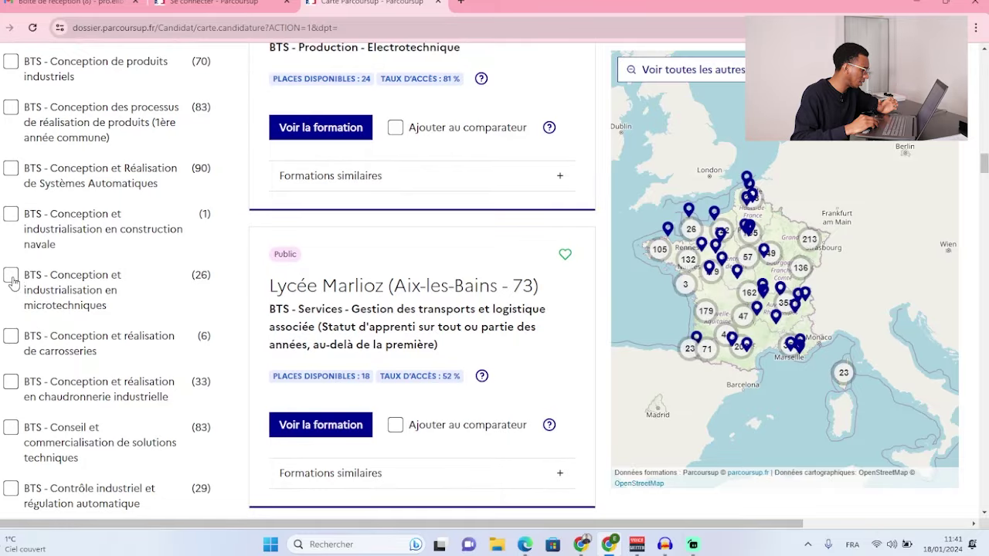
pyautogui.click(12, 277)
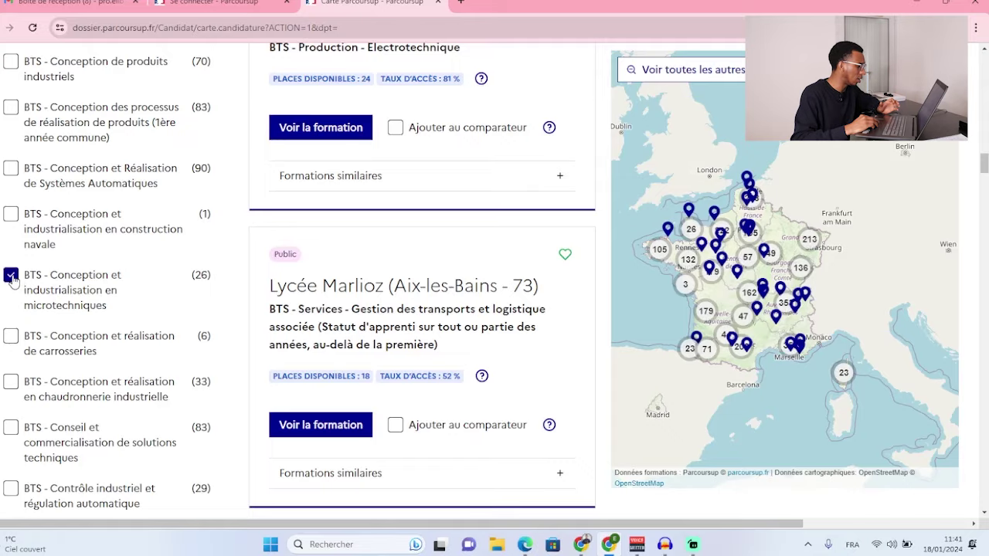
# - Try to add the Lycée de Mirepoix (09) microtechniques formation to the wish list
pyautogui.scroll(-4, 486, 346)
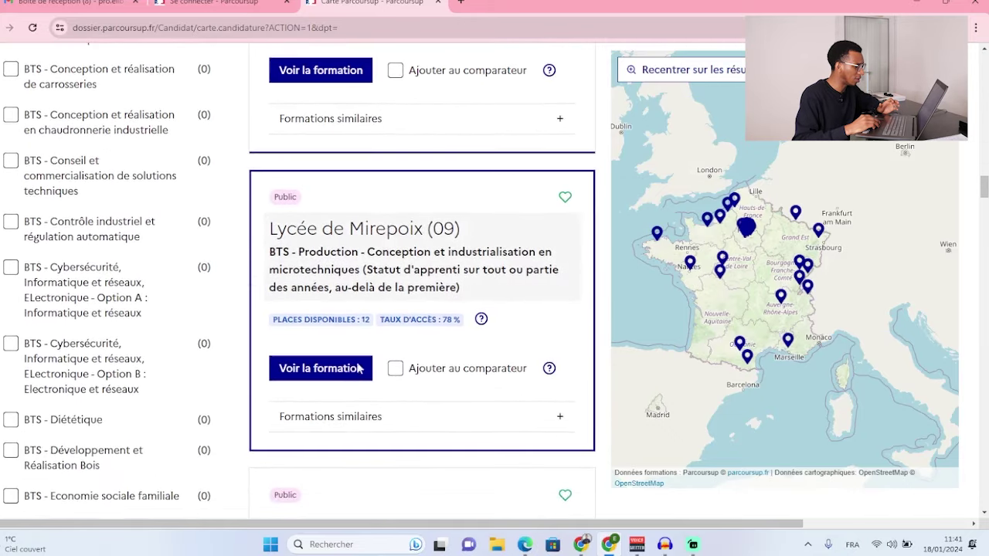
pyautogui.click(358, 369)
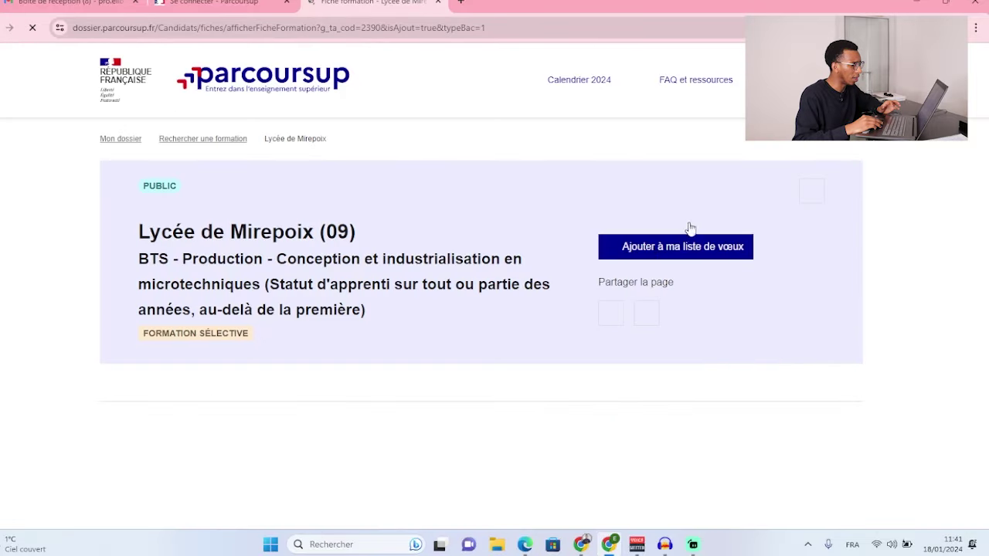
pyautogui.click(610, 250)
pyautogui.scroll(-1, 463, 325)
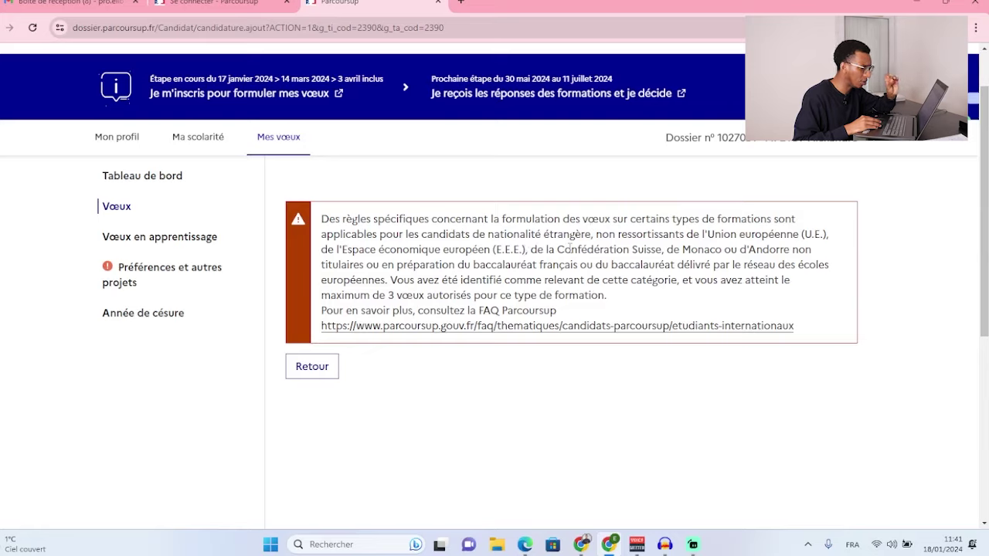
# - Open the linked international students FAQ alongside the application and look through its questions for the rules on foreign candidates' wishes
pyautogui.rightClick(419, 332)
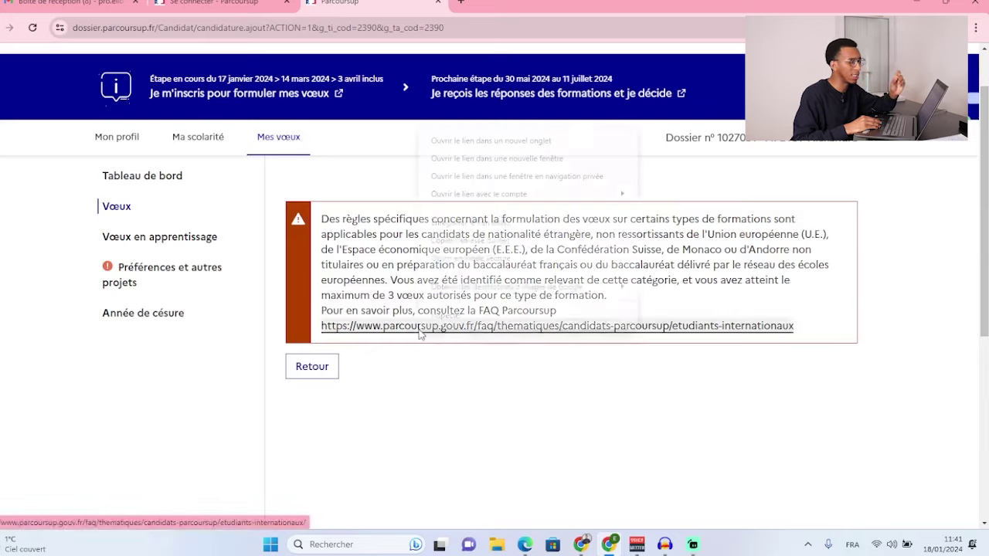
pyautogui.click(487, 148)
pyautogui.click(522, 8)
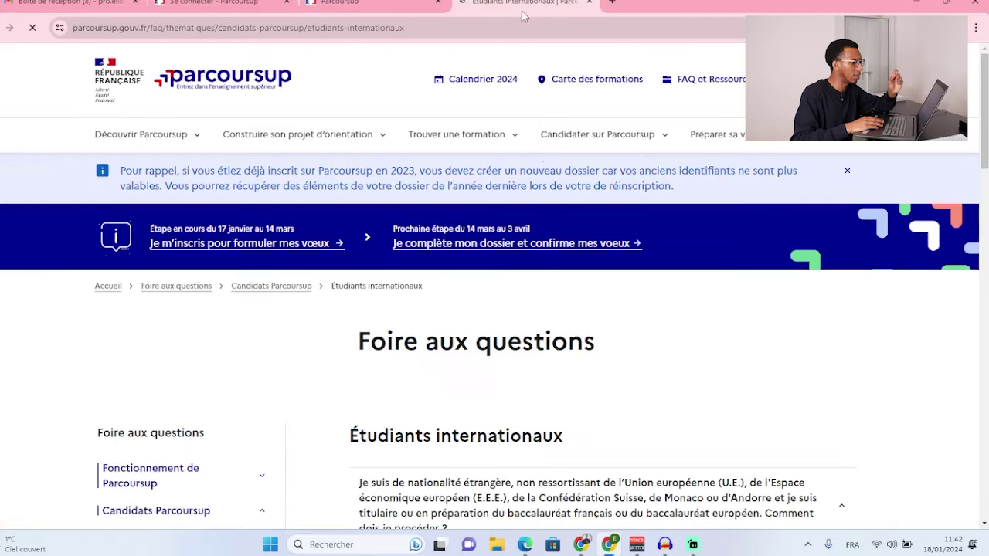
pyautogui.scroll(-3, 541, 285)
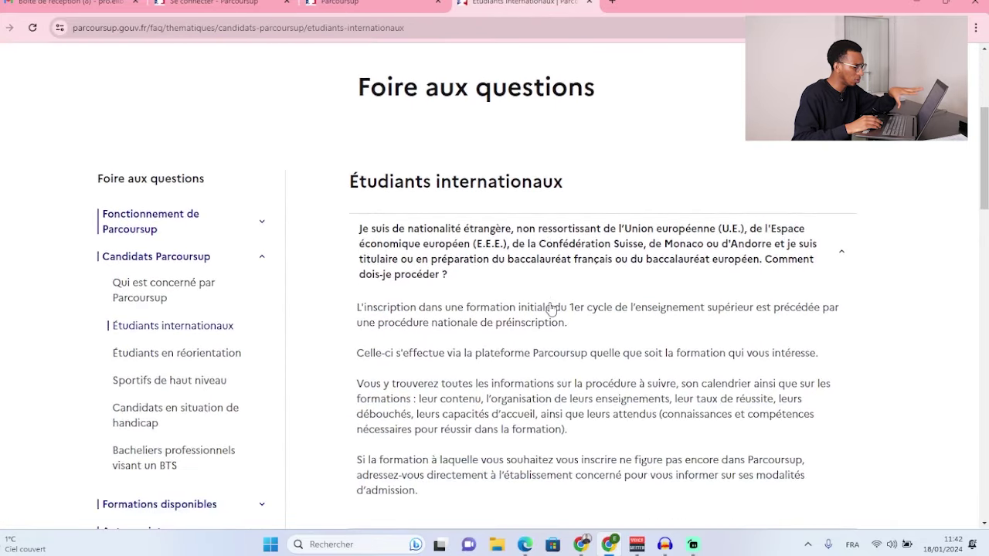
pyautogui.scroll(-1, 551, 303)
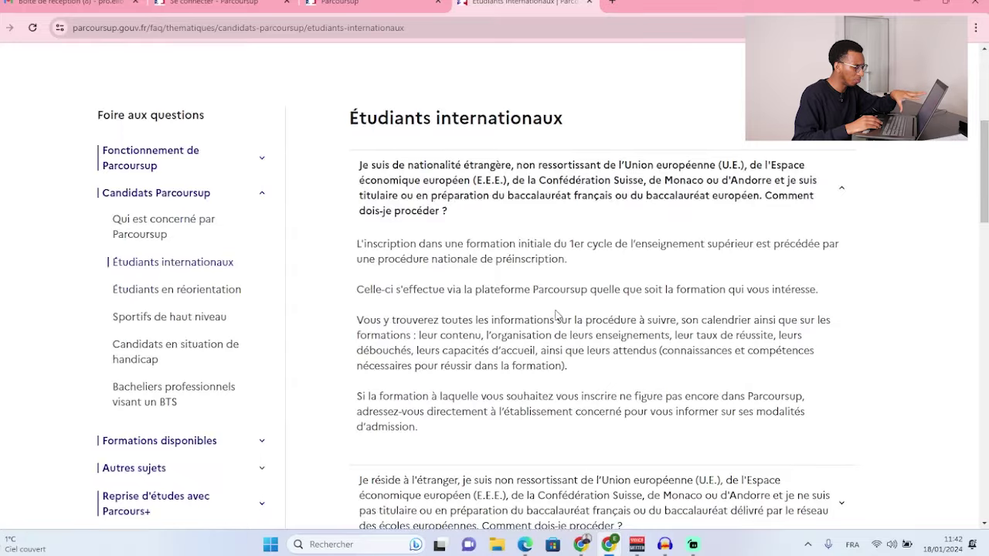
pyautogui.scroll(-3, 565, 311)
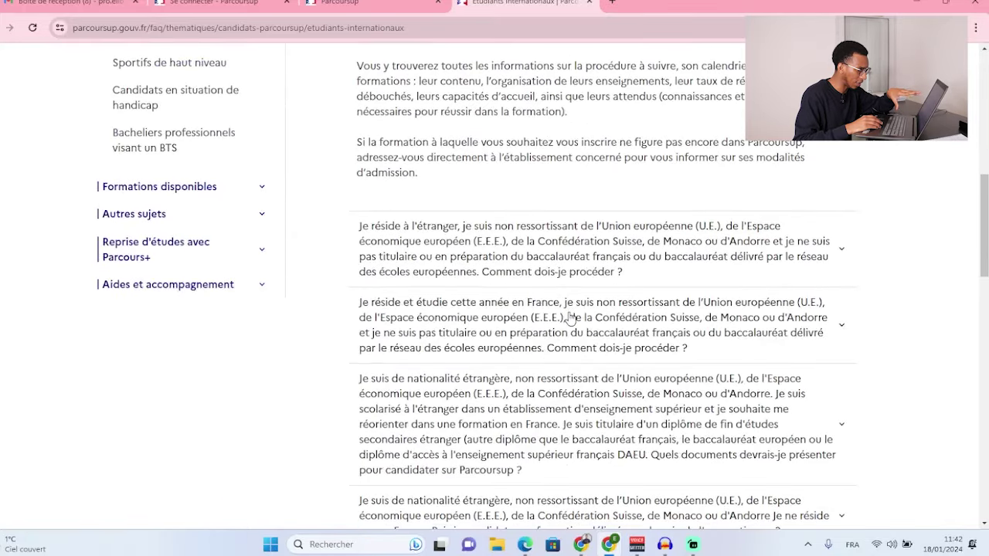
pyautogui.scroll(-3, 570, 318)
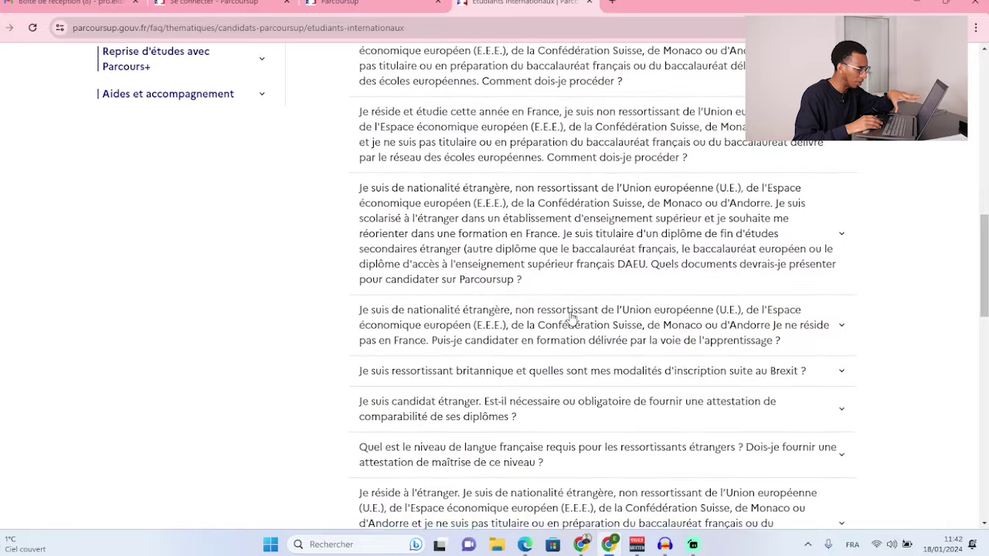
pyautogui.scroll(10, 570, 317)
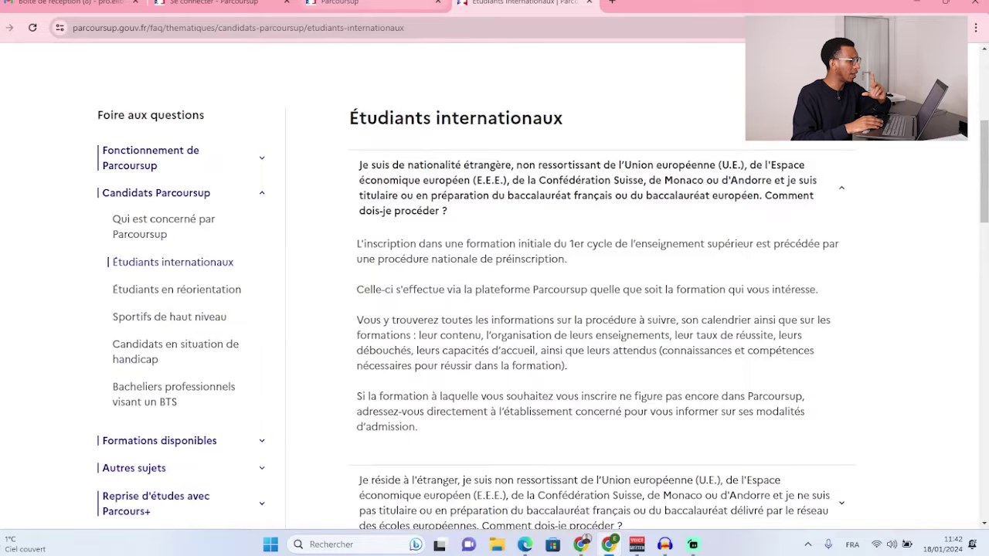
# - Return from the wish-limit notice to the formation map and remove the BTS - Conception et industrialisation en microtechniques speciality filter
pyautogui.click(347, 3)
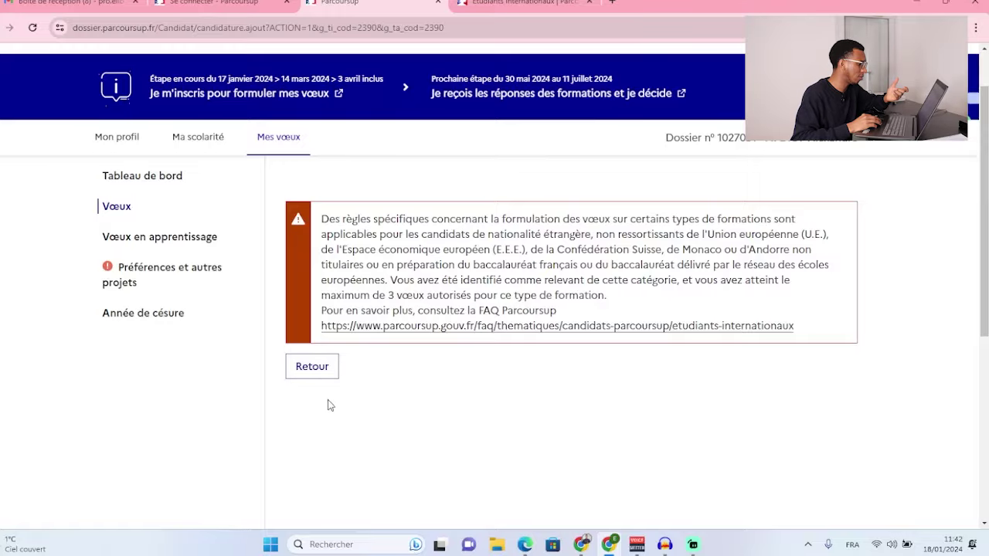
pyautogui.click(313, 375)
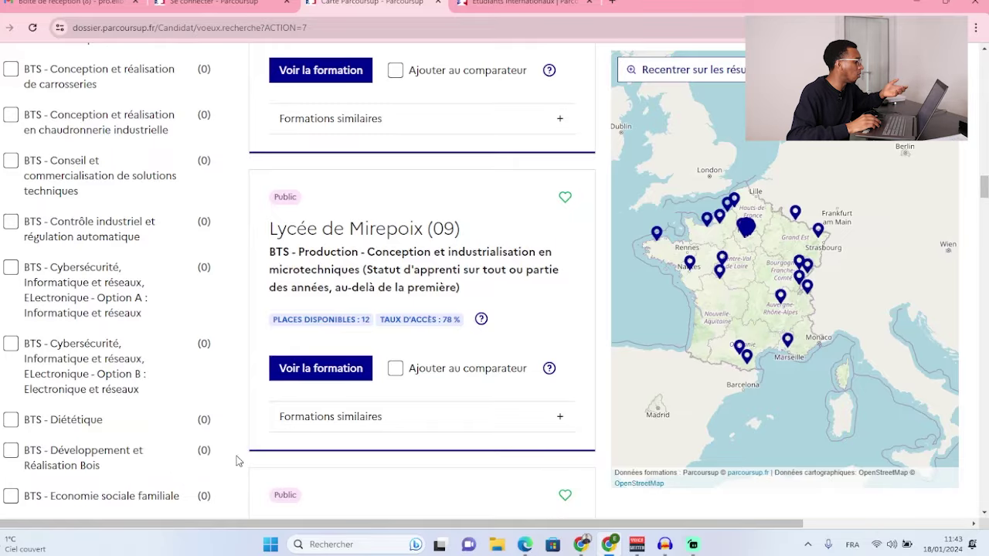
pyautogui.scroll(2, 236, 459)
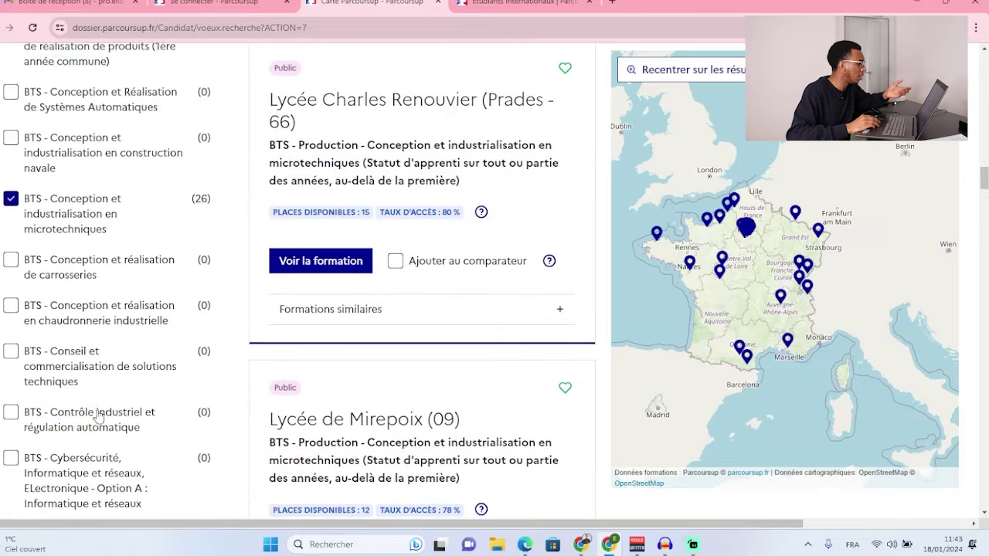
pyautogui.click(11, 199)
# - Switch the formation type filter from BTS - BTSA - BTSM to CPGE and filter on the speciality CPGE - ECG - Mathématiques appliquées + ESH
pyautogui.scroll(7, 10, 260)
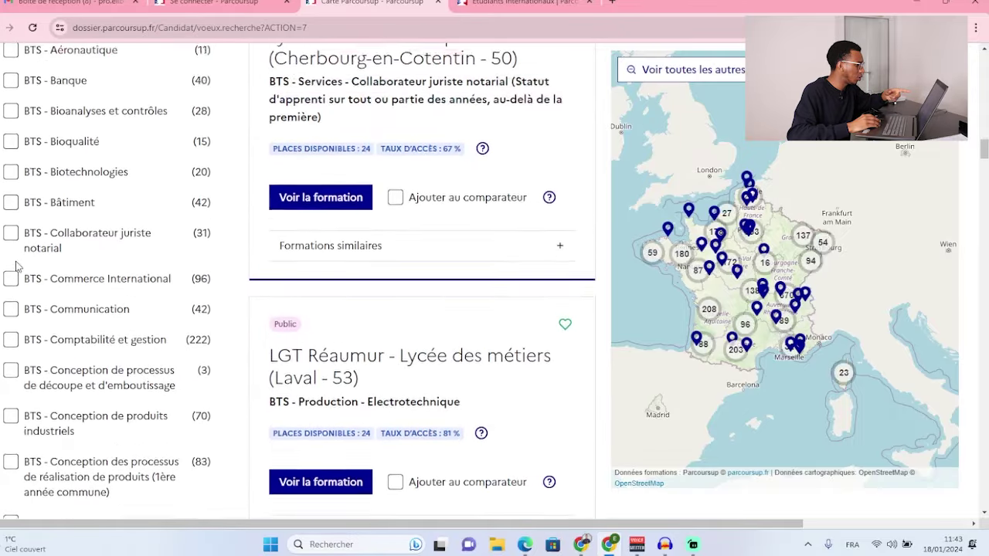
pyautogui.scroll(15, 21, 270)
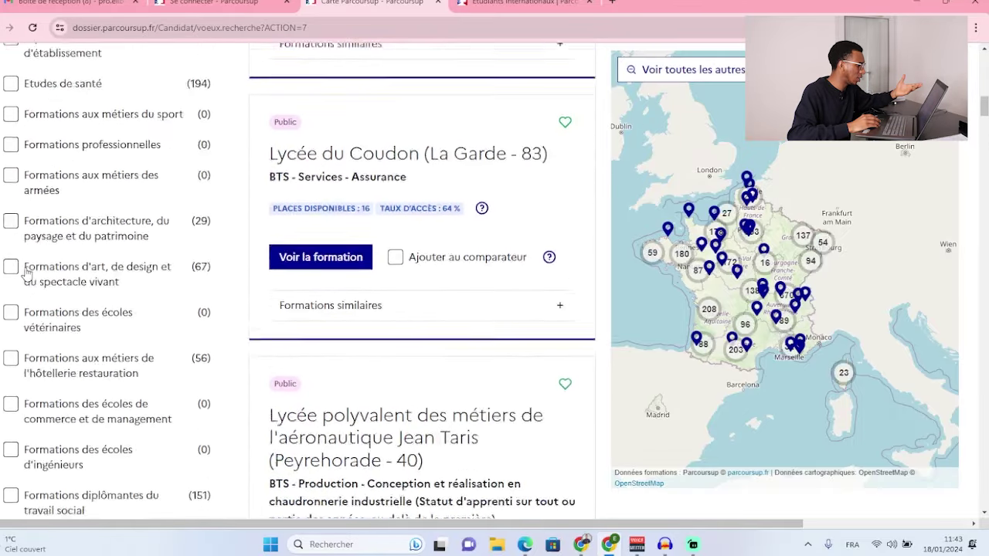
pyautogui.scroll(2, 27, 276)
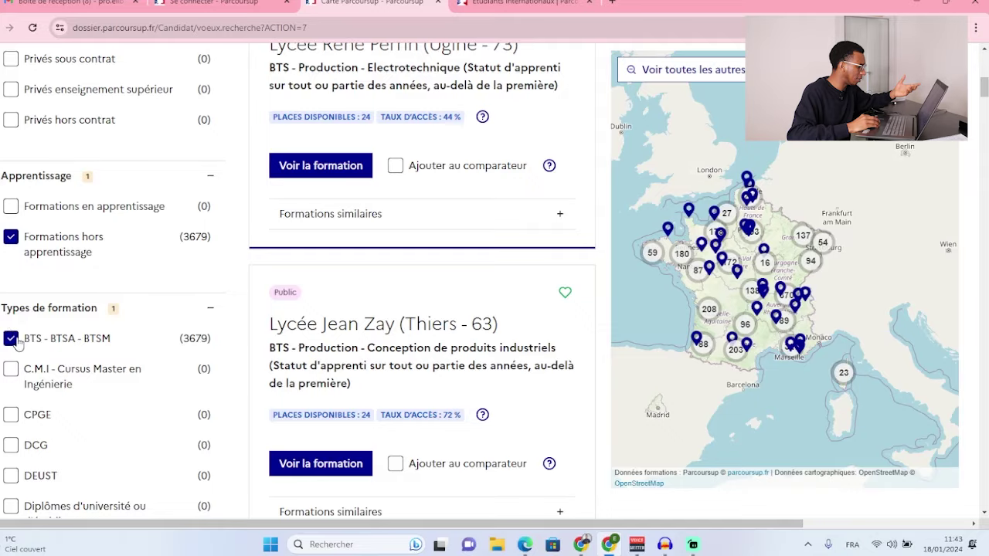
pyautogui.click(11, 339)
pyautogui.scroll(-2, 121, 314)
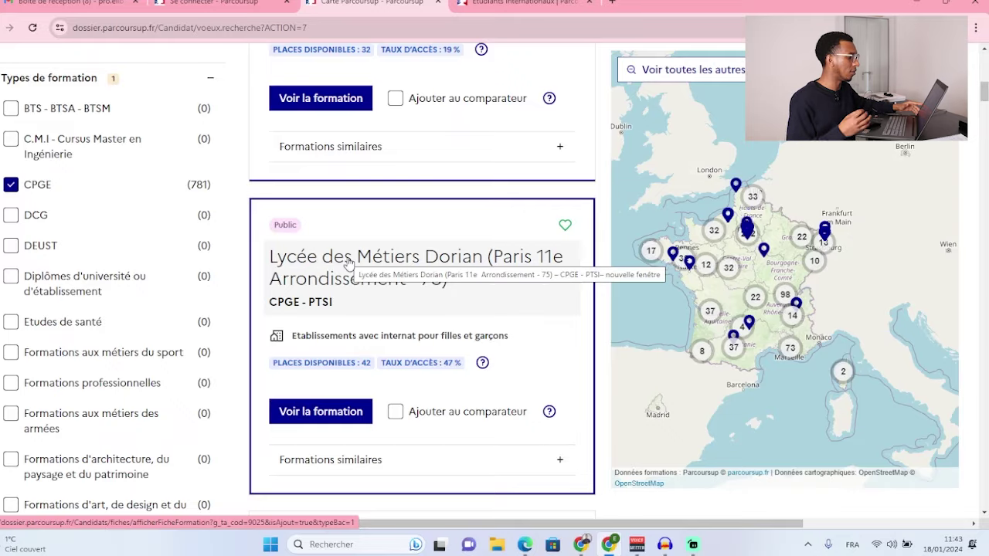
pyautogui.scroll(2, 363, 310)
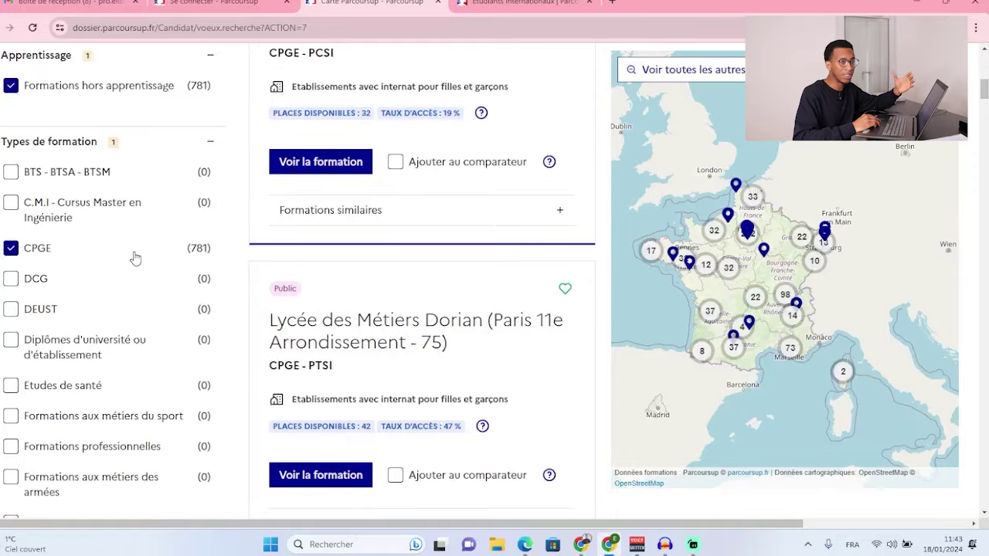
pyautogui.scroll(-10, 116, 278)
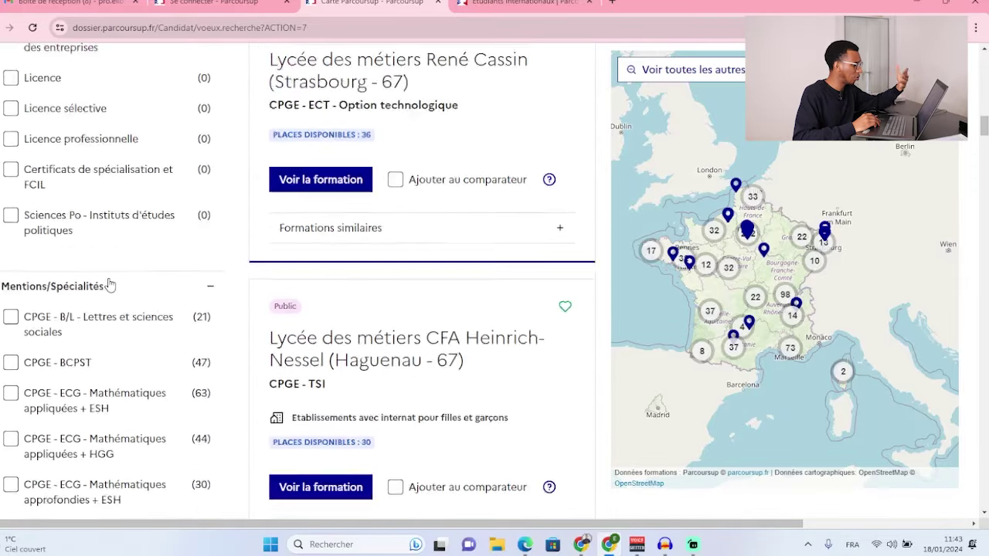
pyautogui.scroll(-1, 110, 286)
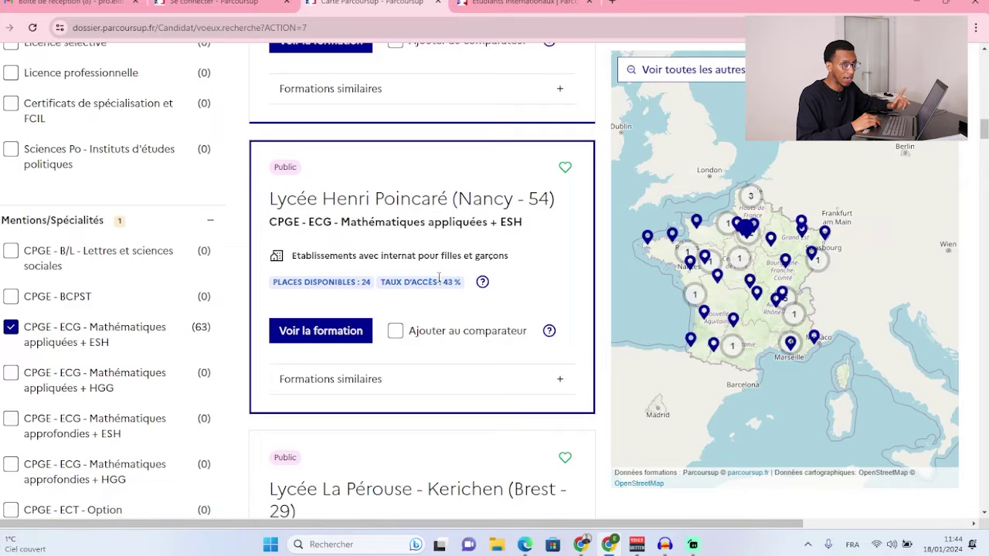
# - Add the Lycée Henri Poincaré (Nancy - 54) CPGE - ECG formation as a wish with motivation letter Plus tard and boarding Non, and save
pyautogui.click(336, 331)
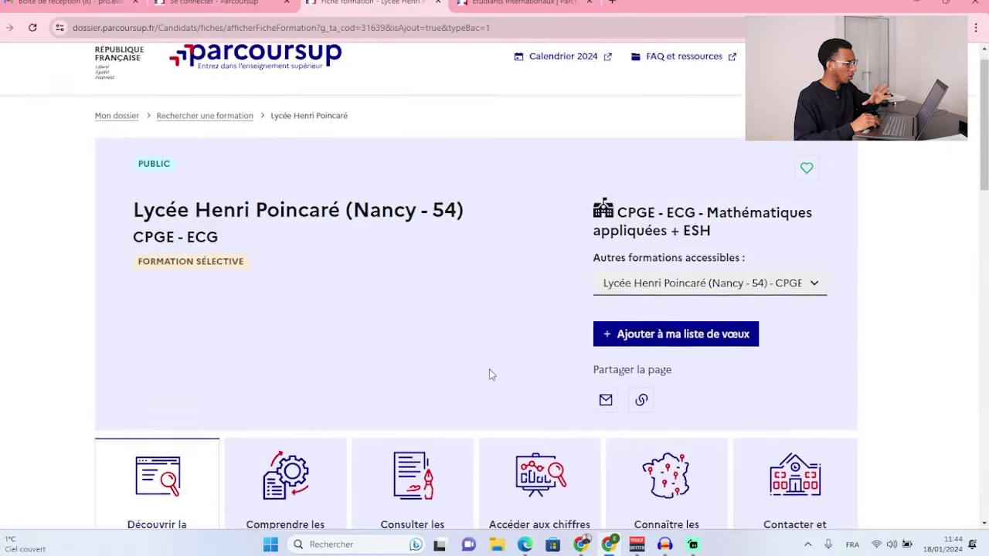
pyautogui.scroll(-1, 489, 369)
pyautogui.click(656, 293)
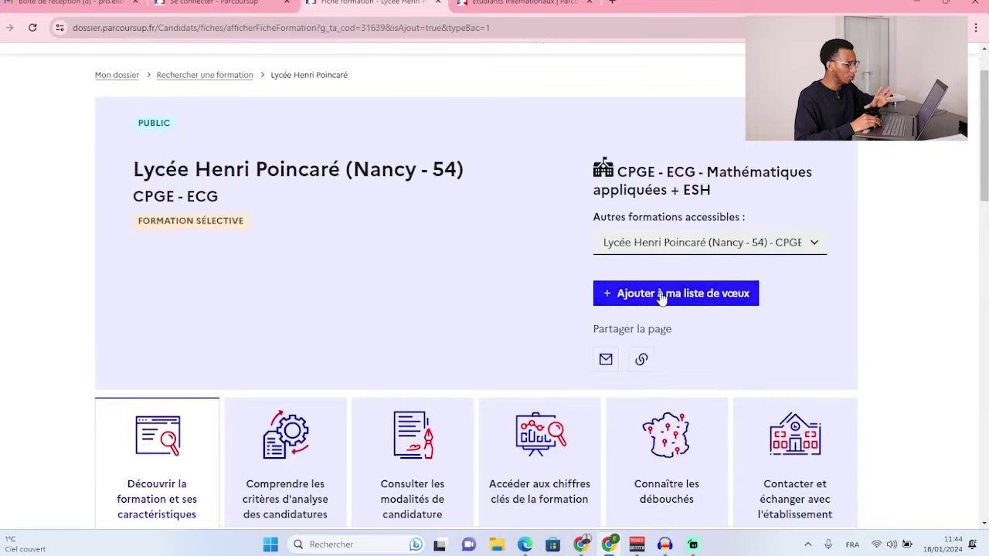
pyautogui.scroll(-2, 367, 342)
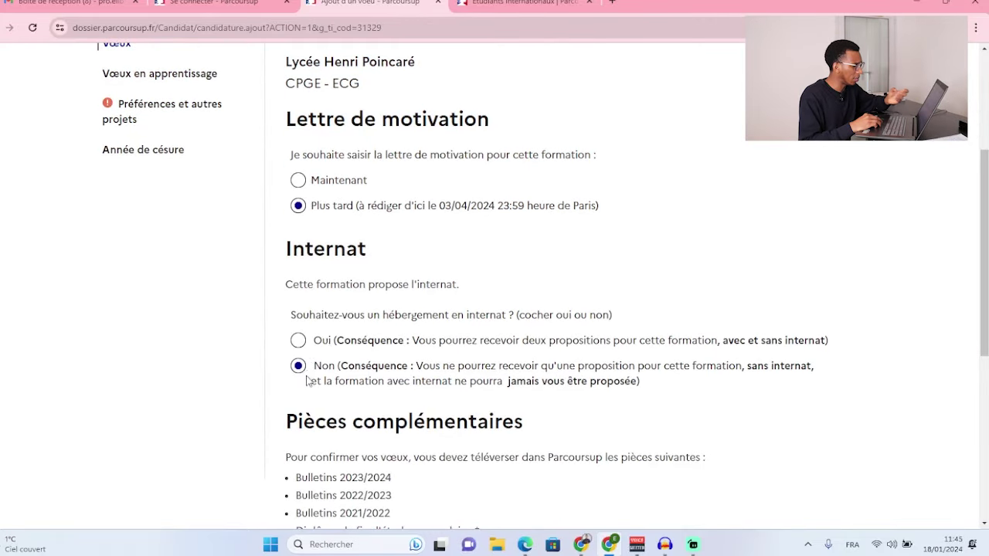
pyautogui.scroll(-3, 332, 371)
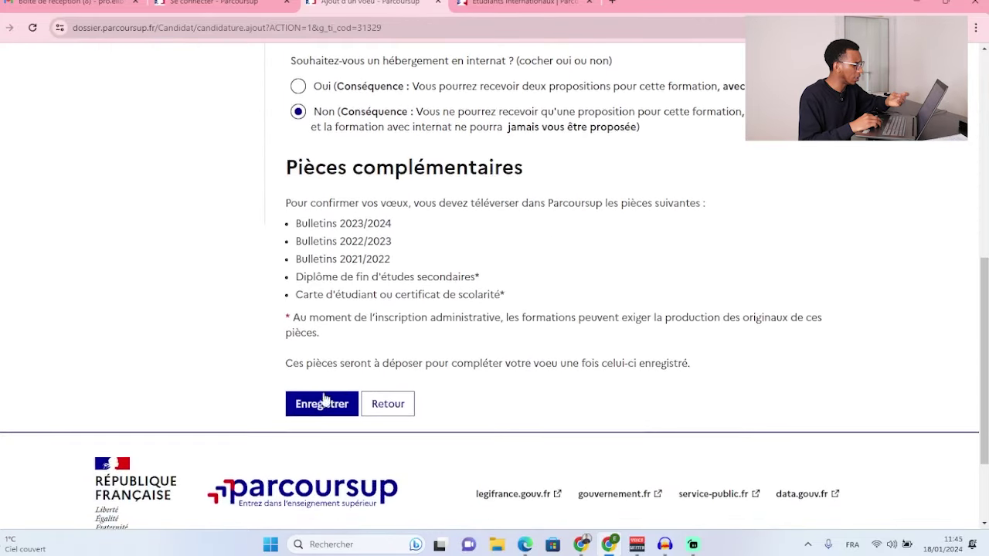
pyautogui.click(323, 404)
# - Choose the CPGE - ECG - Mathématiques approfondies + ESH - Sans Internat option for Lycée Henri Poincaré and save it to the wish list
pyautogui.scroll(-2, 324, 386)
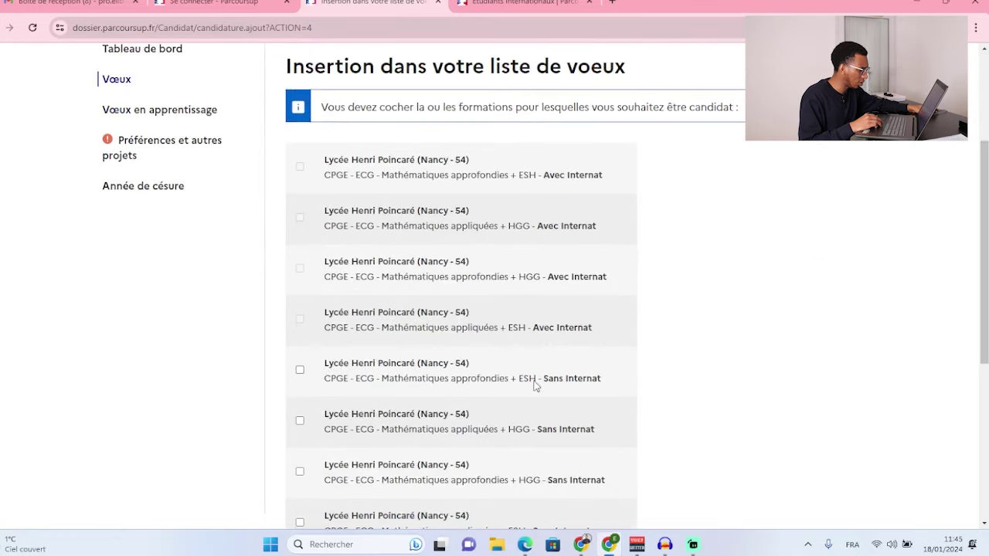
pyautogui.scroll(-2, 531, 307)
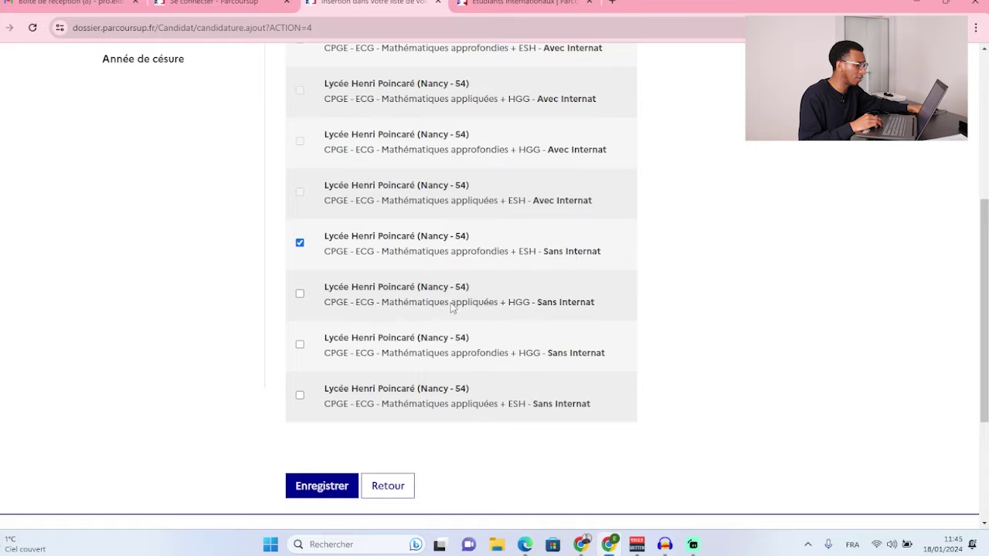
pyautogui.click(315, 488)
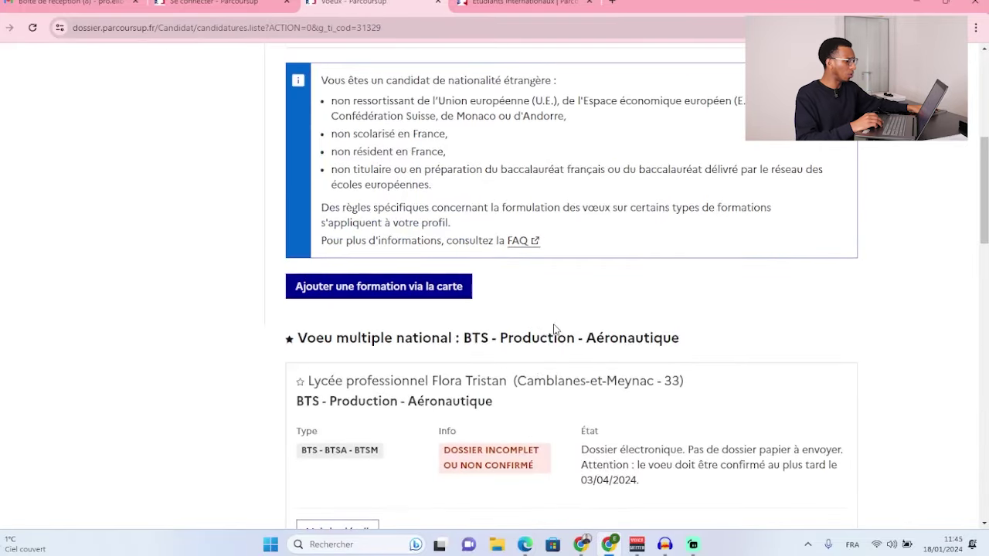
# - Review the wish and sub-wish counters, the foreign-candidate notice and every formation saved in the wish list
pyautogui.scroll(2, 554, 330)
pyautogui.scroll(3, 394, 325)
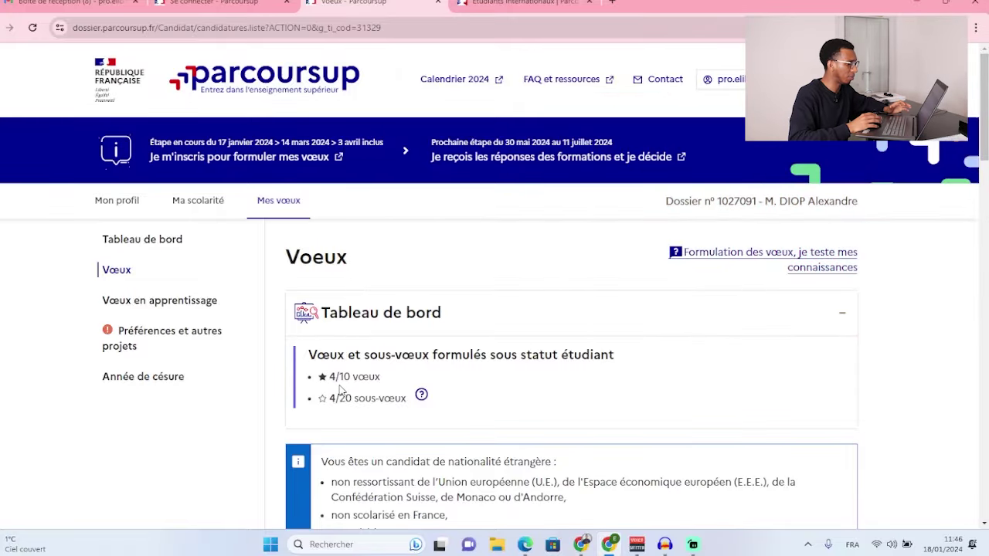
pyautogui.scroll(-5, 371, 393)
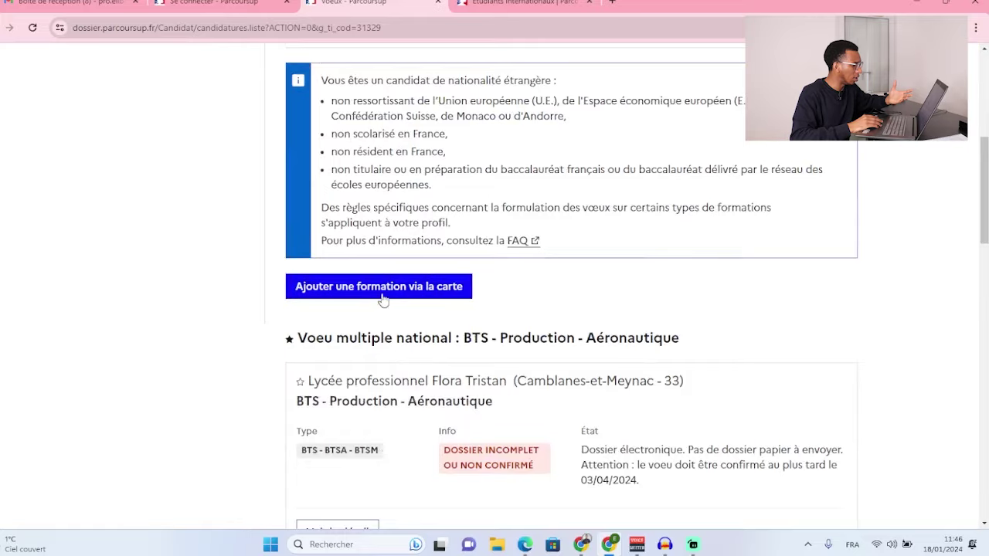
pyautogui.scroll(-2, 398, 333)
pyautogui.scroll(-2, 425, 313)
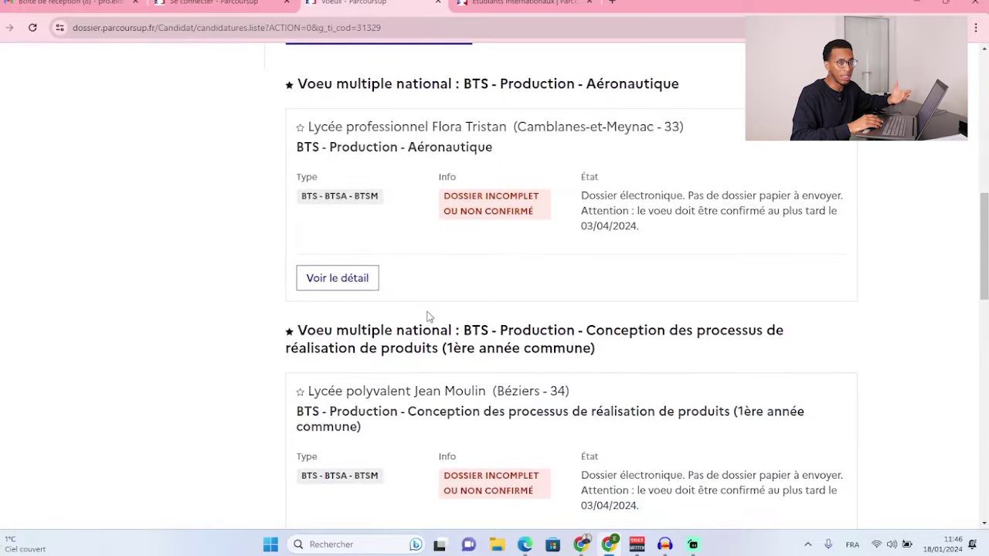
pyautogui.scroll(3, 466, 292)
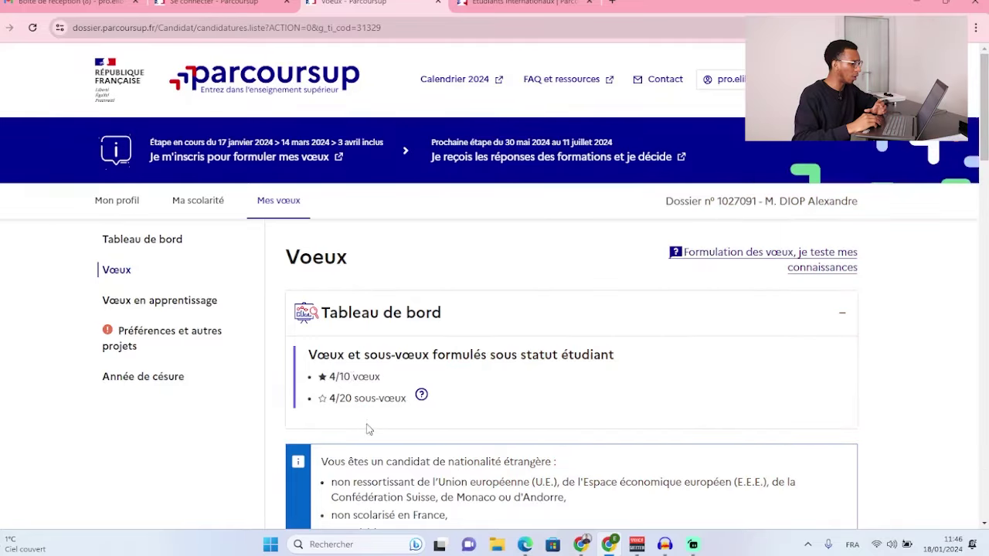
pyautogui.scroll(-1, 363, 414)
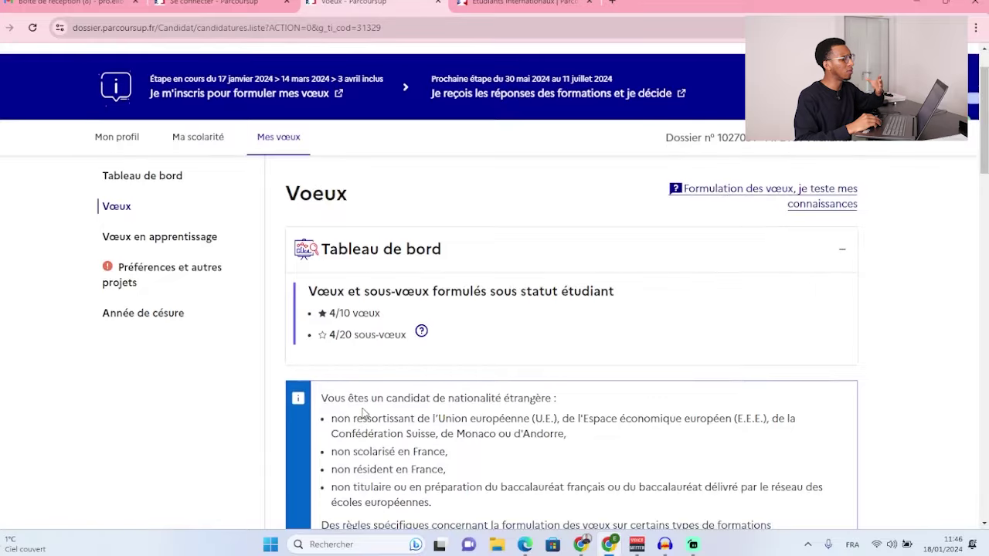
pyautogui.scroll(-4, 363, 414)
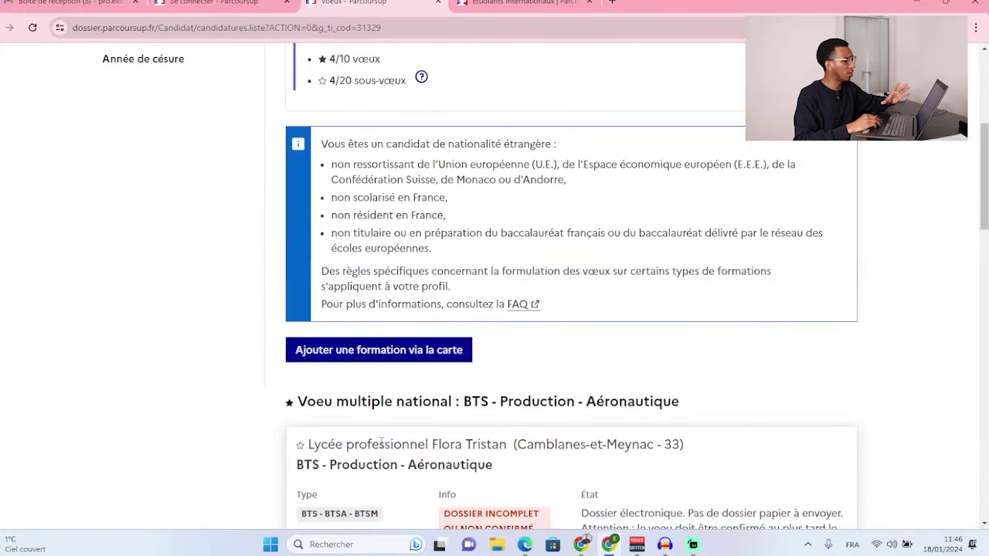
pyautogui.scroll(-11, 381, 442)
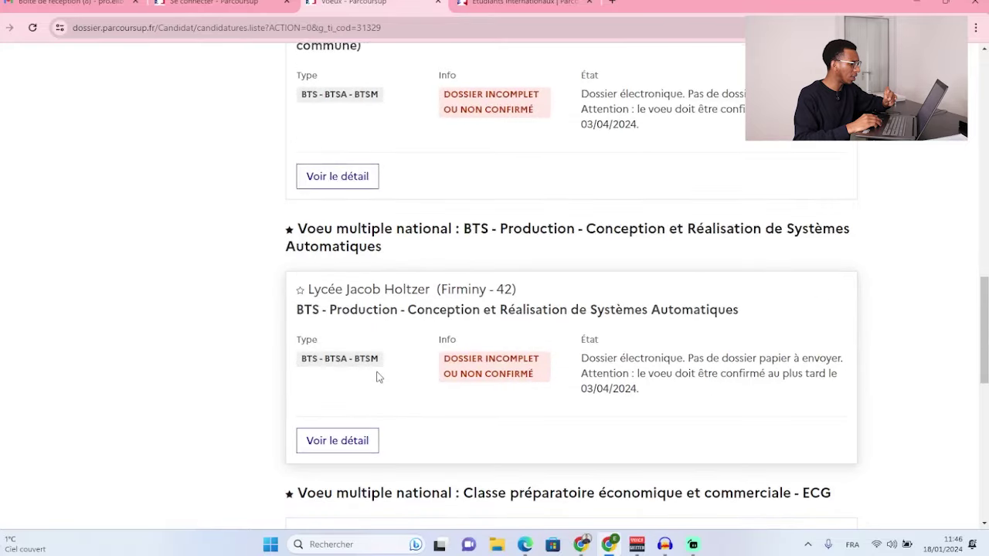
pyautogui.scroll(-10, 379, 377)
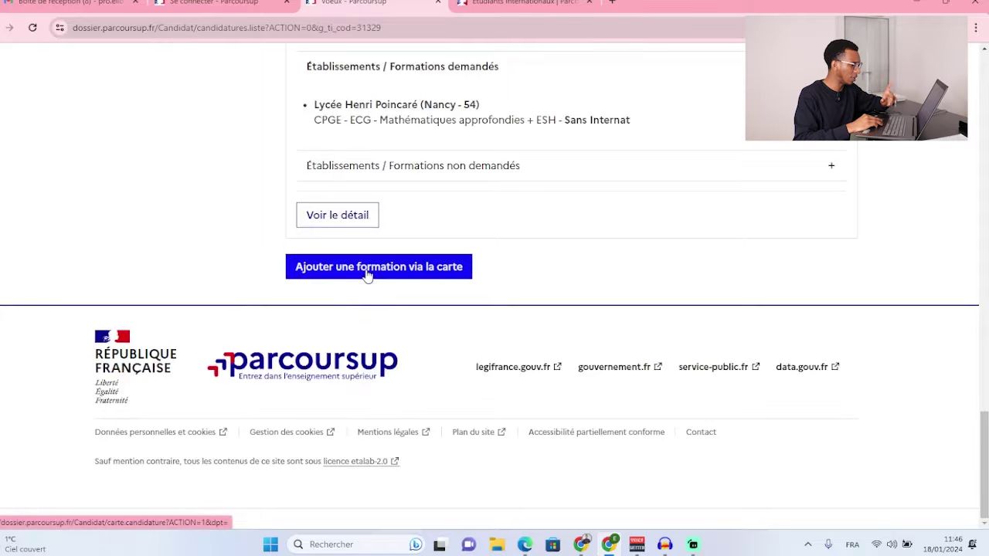
# - Reopen the formation map and remove the CPGE - ECG - Mathématiques appliquées + ESH speciality filter
pyautogui.click(367, 270)
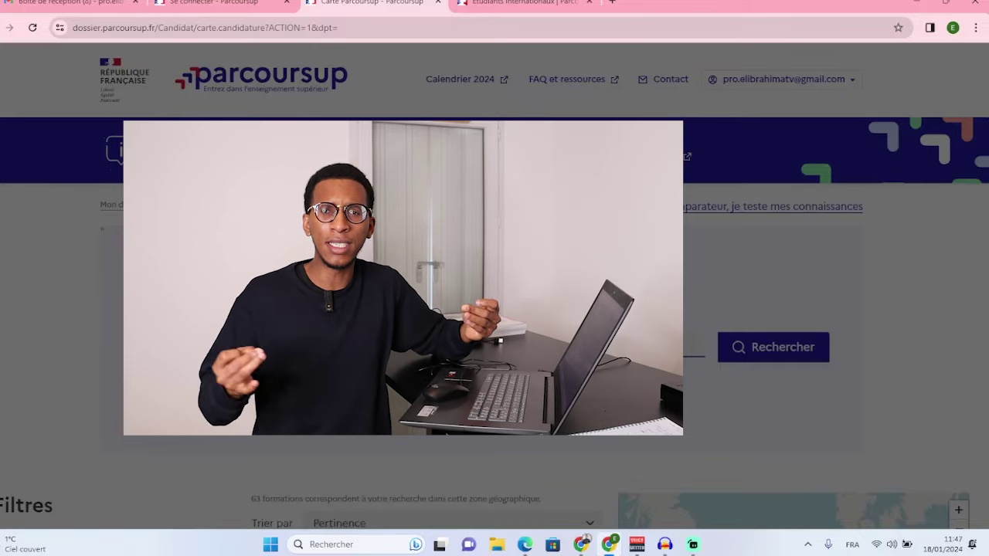
pyautogui.scroll(-6, 494, 286)
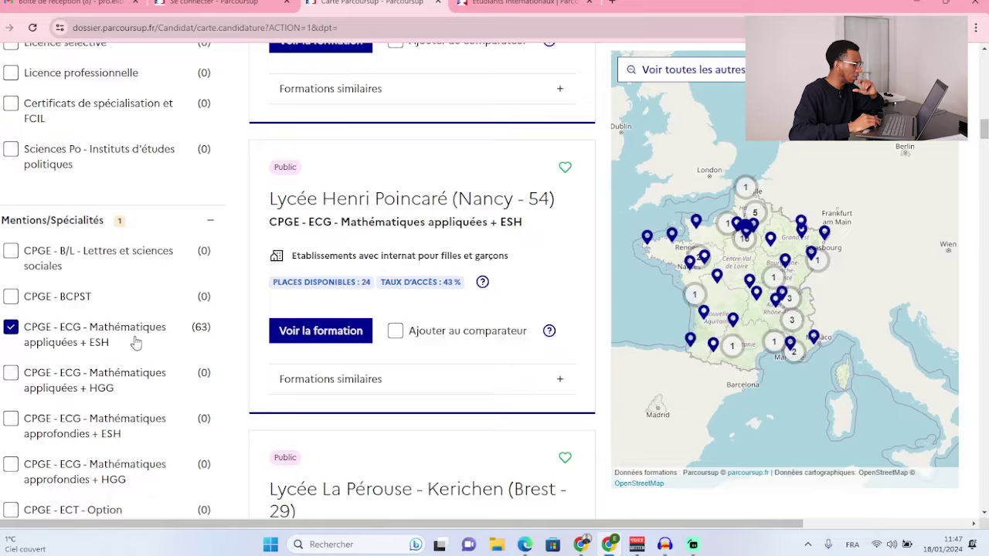
pyautogui.click(11, 330)
pyautogui.scroll(1, 27, 342)
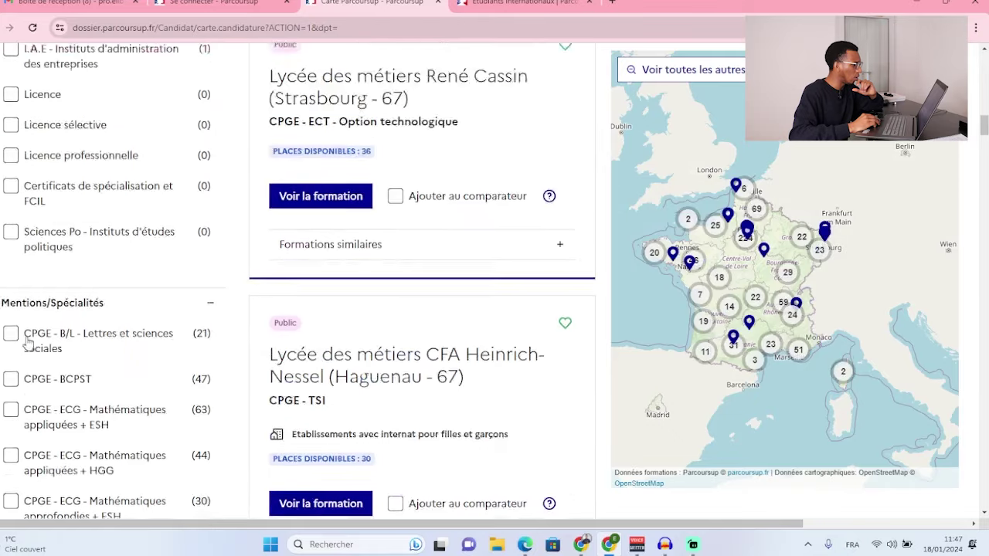
# - Replace the CPGE formation type filter with DCG, keeping only non-apprenticeship formations
pyautogui.scroll(6, 31, 342)
pyautogui.scroll(1, 48, 337)
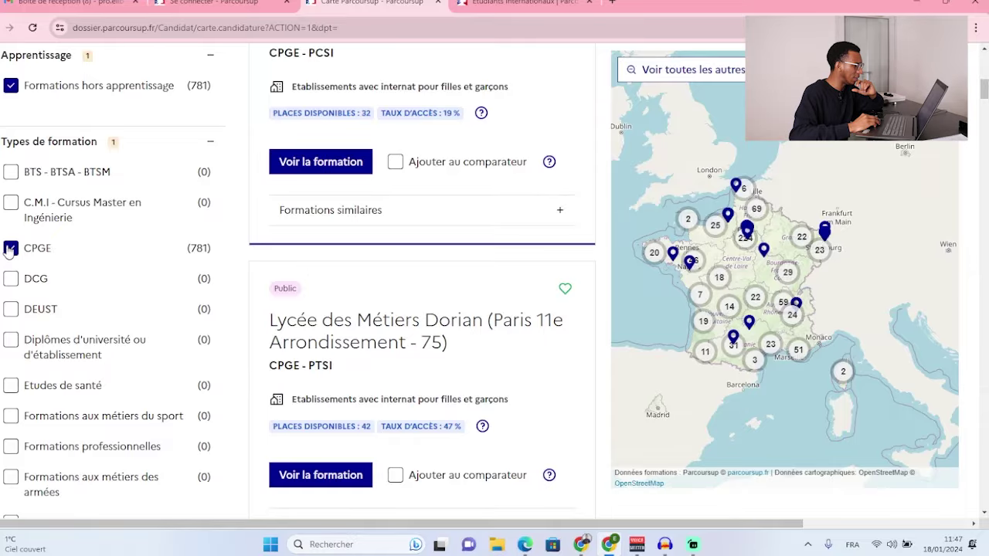
pyautogui.click(10, 248)
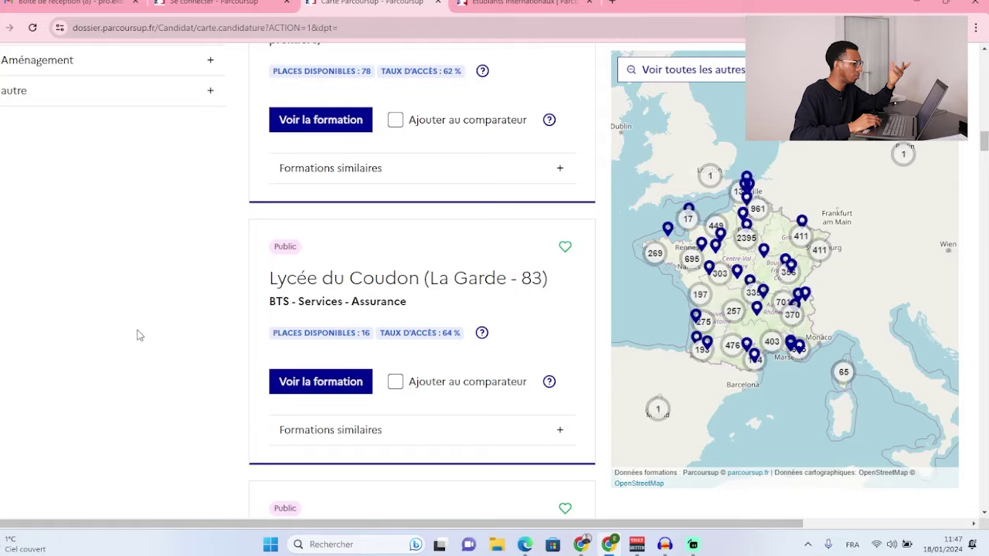
pyautogui.scroll(14, 139, 336)
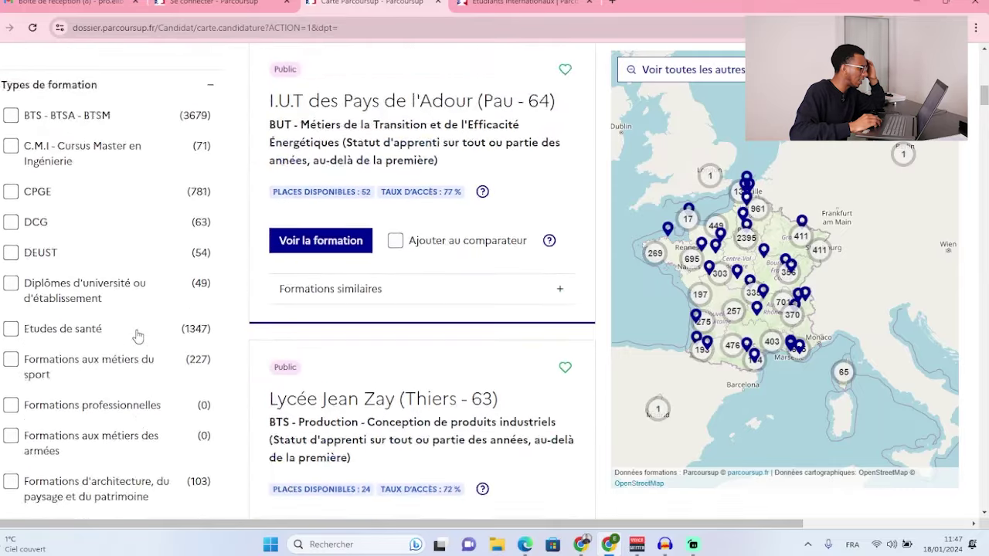
pyautogui.scroll(3, 137, 335)
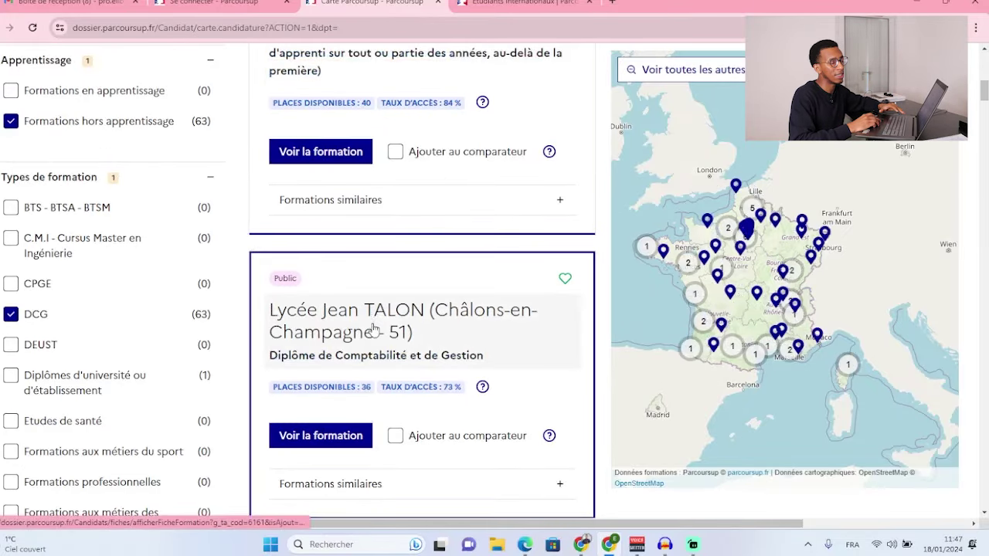
# - Browse the DCG formations and open the Diplôme de Comptabilité et de Gestion page of Lycée Voillaume (Aulnay-sous-Bois - 93)
pyautogui.scroll(-1, 379, 283)
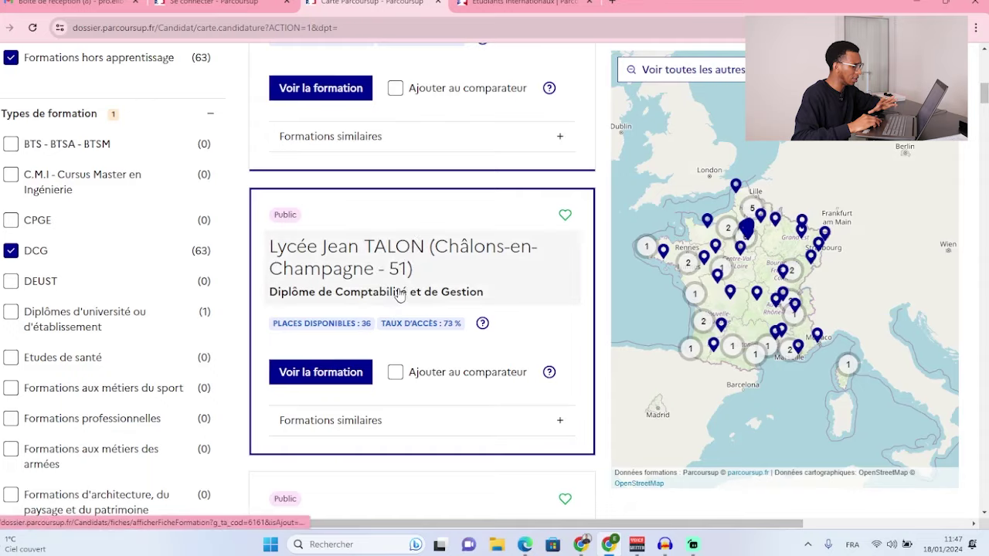
pyautogui.scroll(-6, 100, 298)
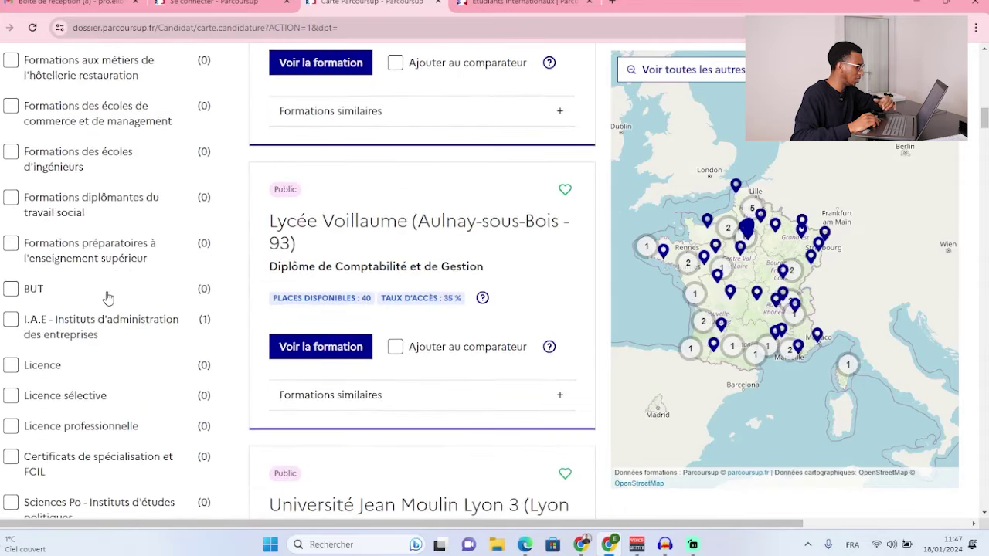
pyautogui.scroll(-8, 110, 289)
pyautogui.scroll(4, 110, 289)
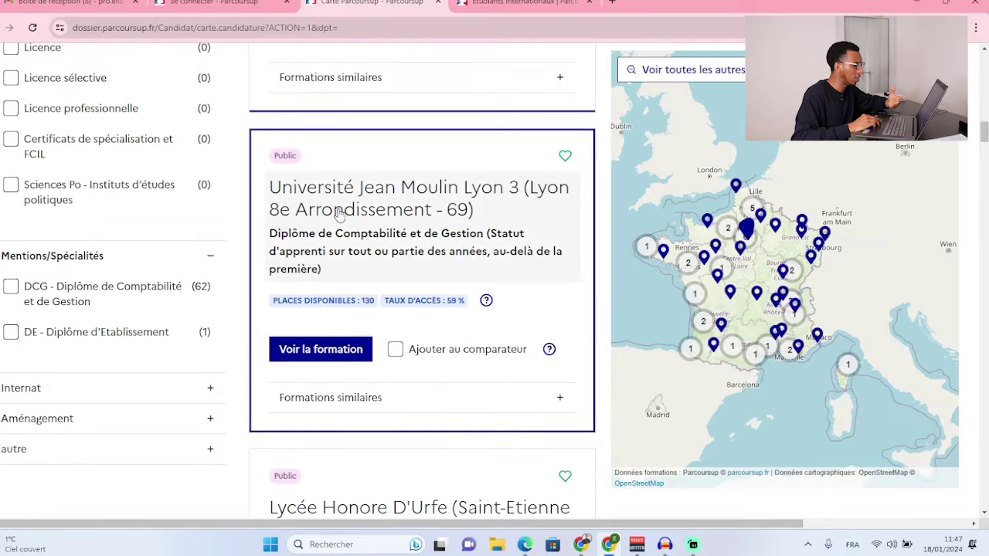
pyautogui.scroll(5, 417, 262)
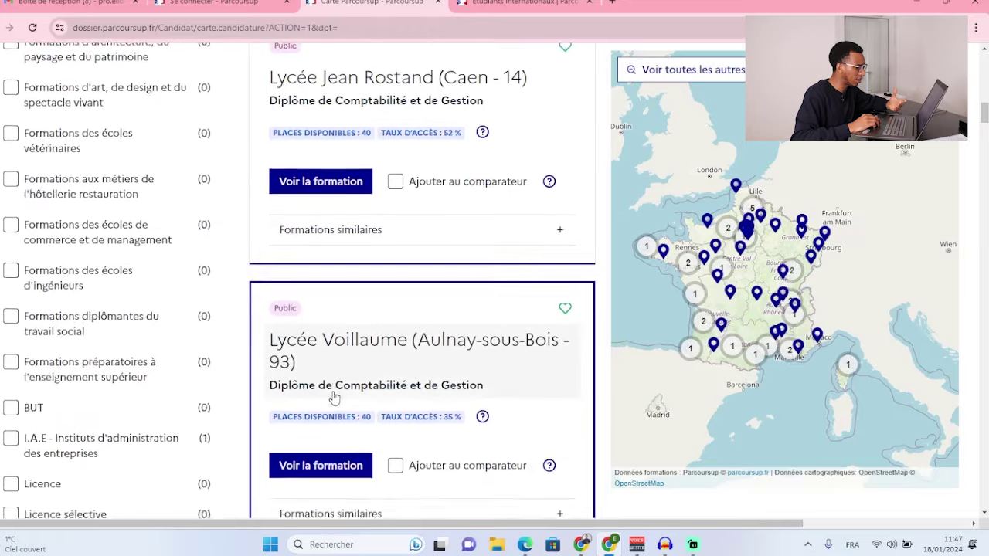
pyautogui.scroll(-2, 351, 305)
pyautogui.click(318, 350)
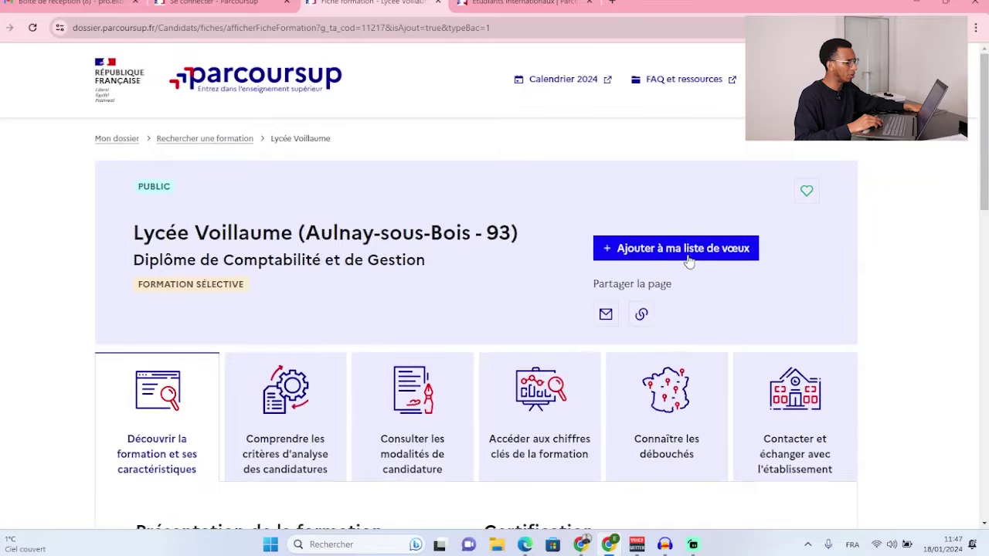
# - Add the Lycée Voillaume Diplôme de Comptabilité et de Gestion as a wish with motivation letter Plus tard, and save it to the wish list
pyautogui.click(692, 249)
pyautogui.scroll(-3, 447, 263)
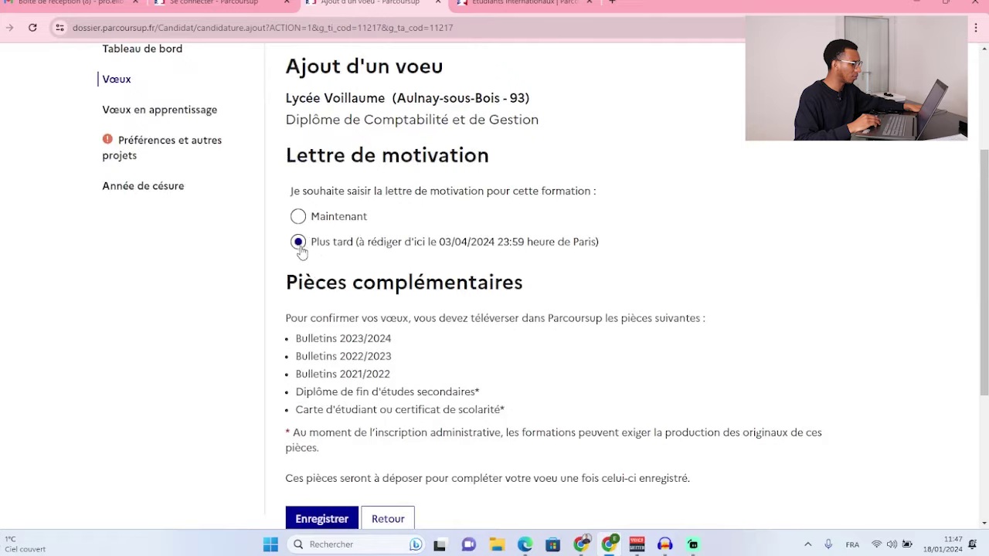
pyautogui.scroll(-4, 309, 255)
pyautogui.click(323, 328)
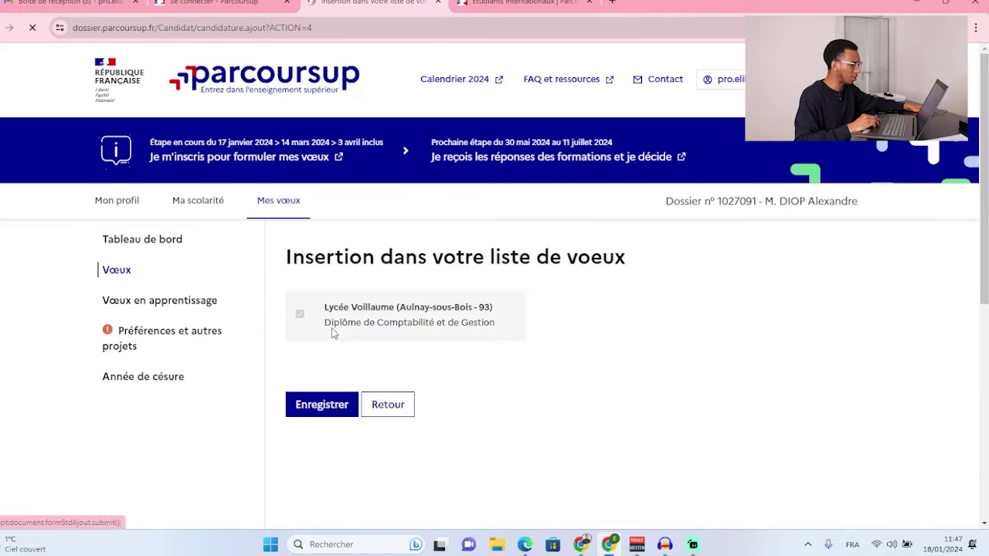
pyautogui.click(312, 406)
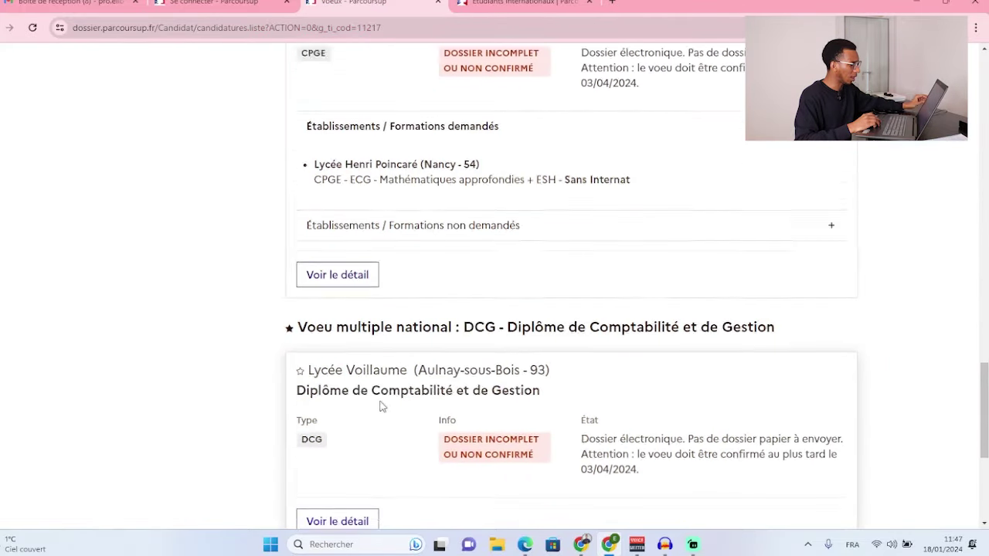
# - Check the wish and sub-wish counters on the dashboard after adding the DCG formation
pyautogui.scroll(15, 380, 404)
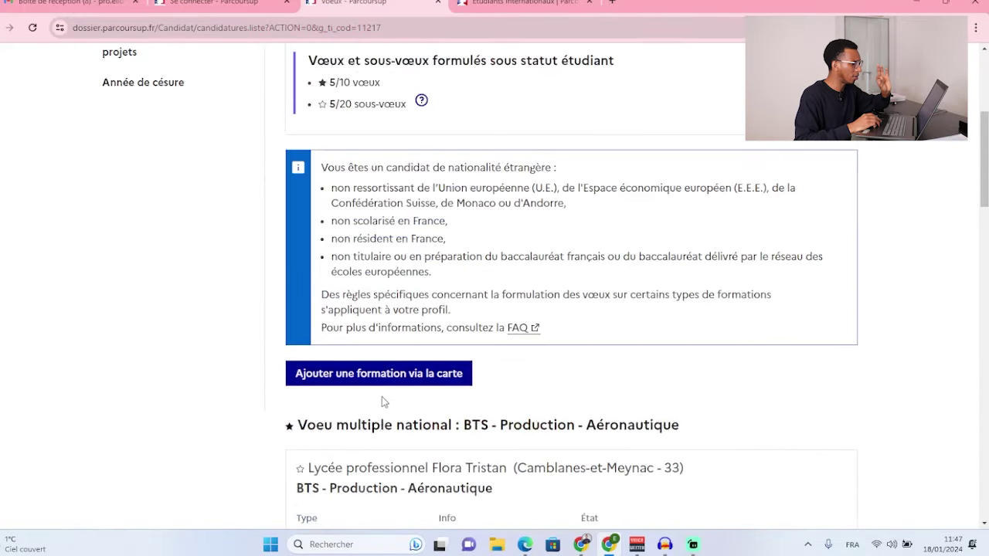
pyautogui.scroll(3, 381, 397)
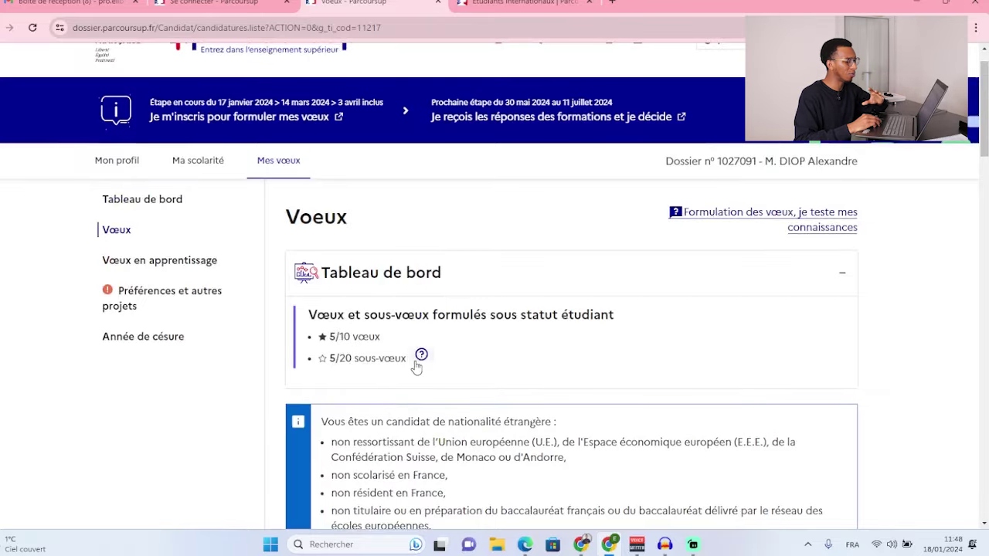
pyautogui.scroll(-2, 420, 356)
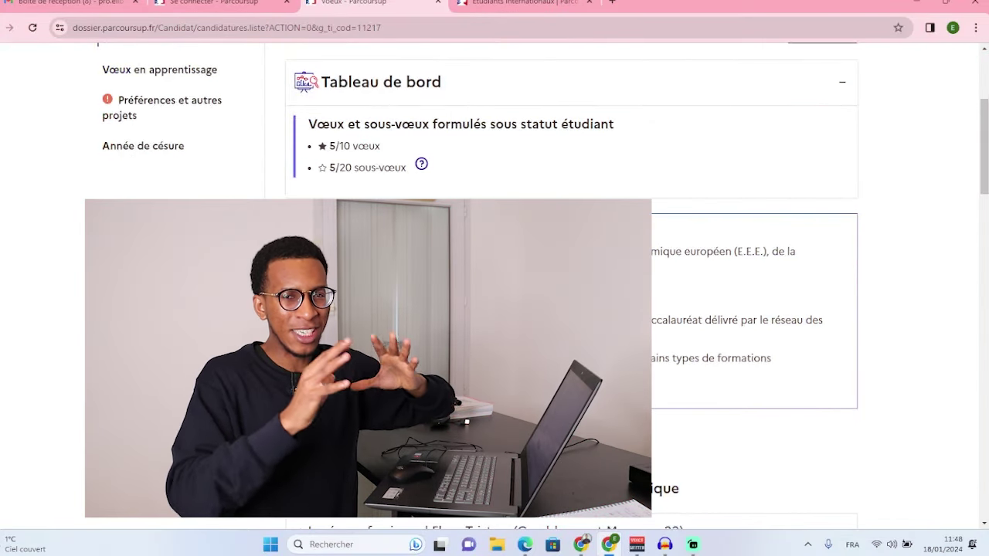